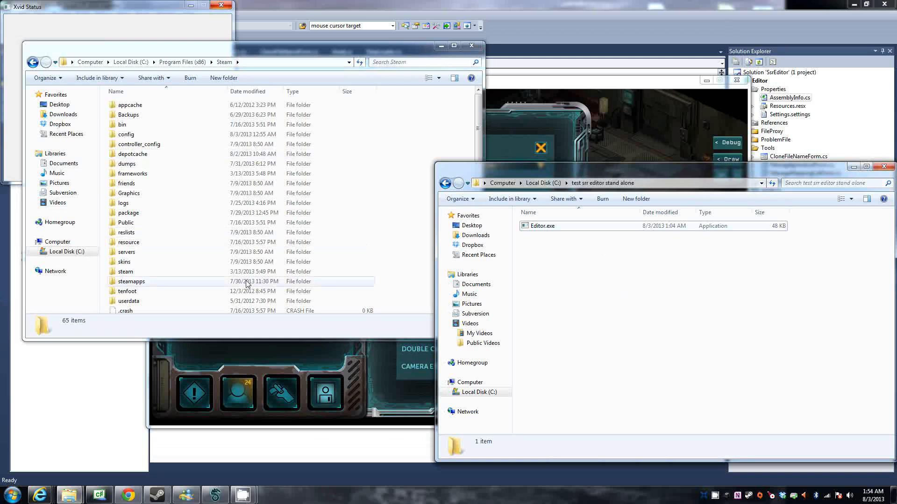
# Navigate from the Steam folder to steamapps\common\Shadowrun Returns\Shadowrun_Data\Managed.
pyautogui.doubleClick(133, 282)
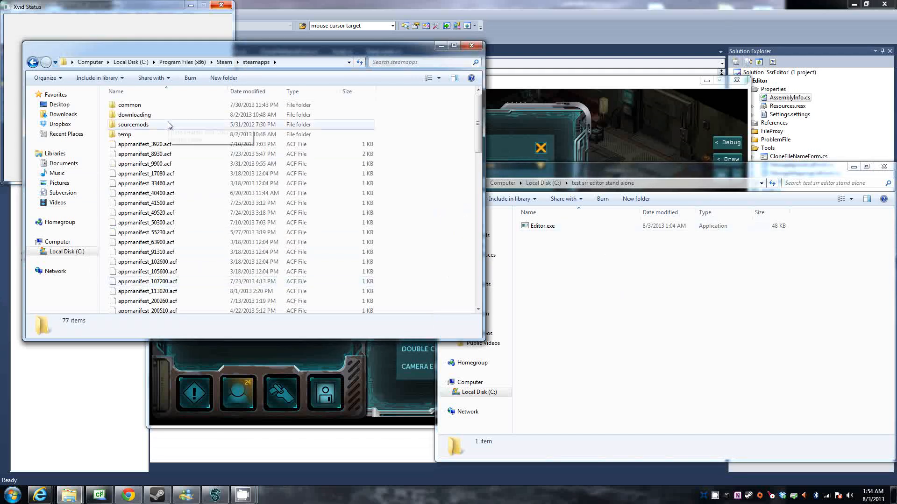
pyautogui.doubleClick(138, 106)
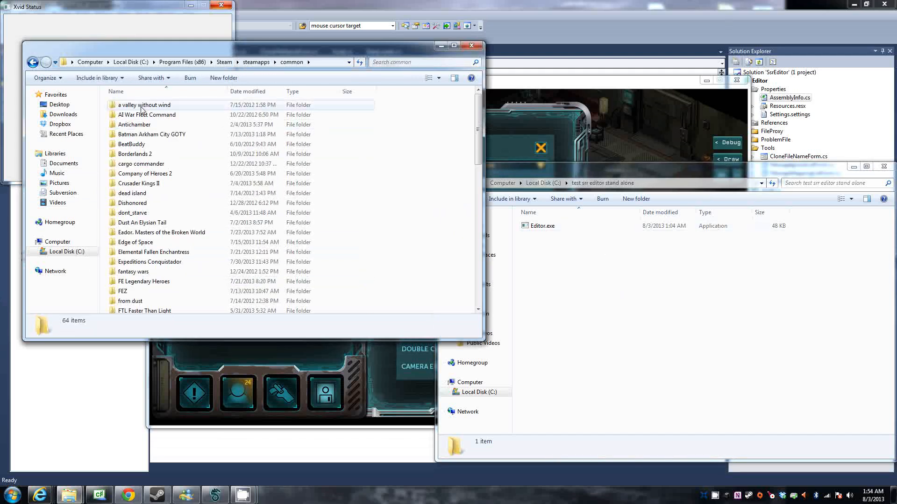
pyautogui.click(151, 242)
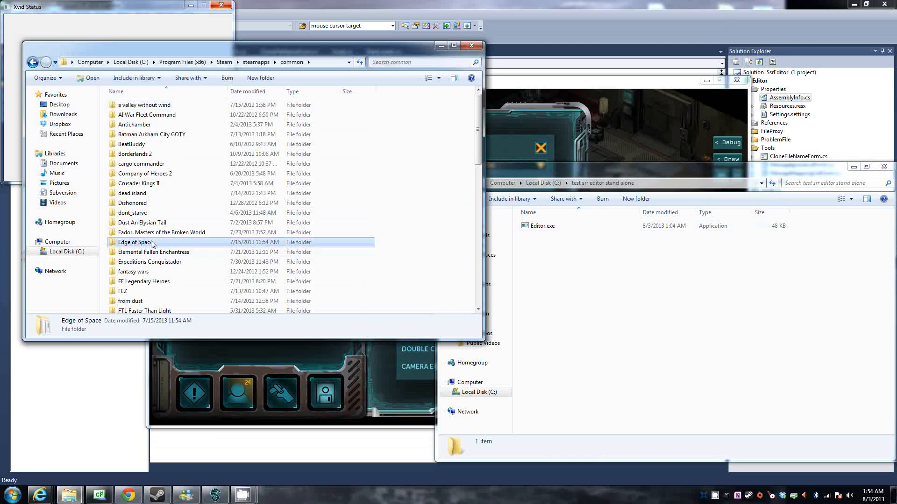
pyautogui.write('sh')
pyautogui.doubleClick(158, 154)
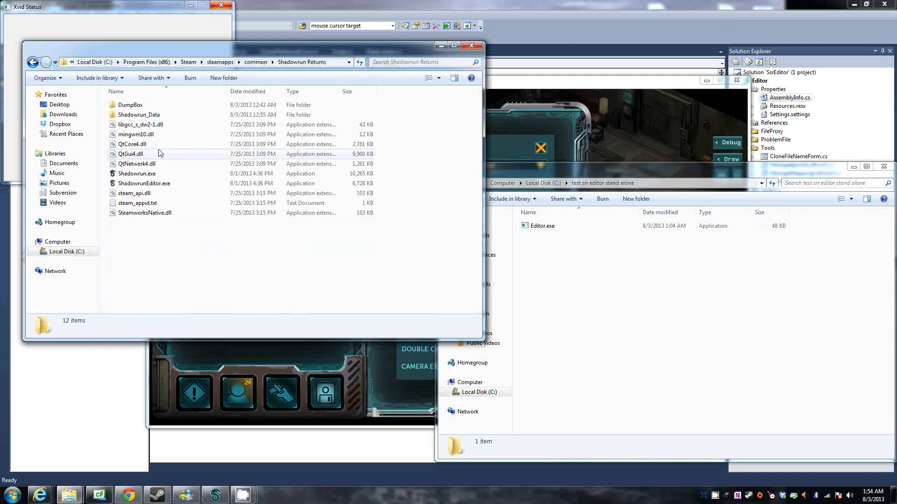
pyautogui.doubleClick(138, 115)
pyautogui.doubleClick(139, 105)
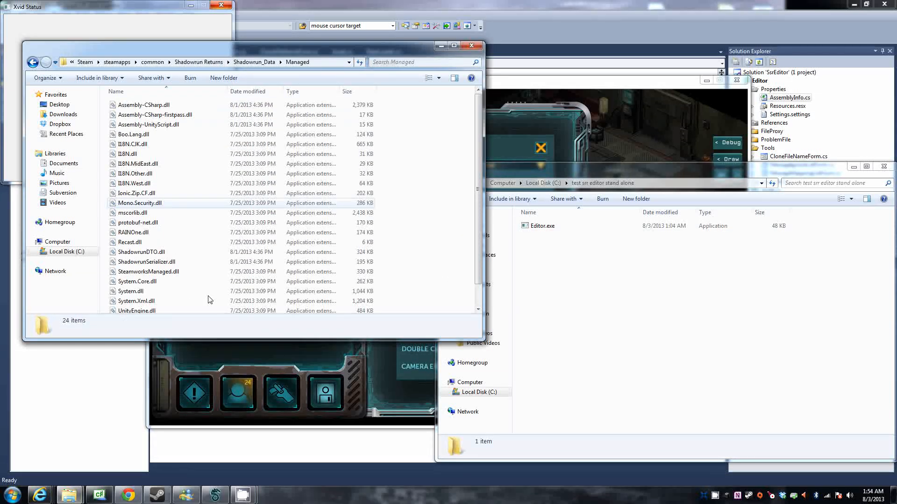
# Copy protobuf-net.dll, ShadowrunDTO.dll and ShadowrunSerializer.dll from the Managed folder into the "test srr editor stand alone" folder.
pyautogui.click(134, 224)
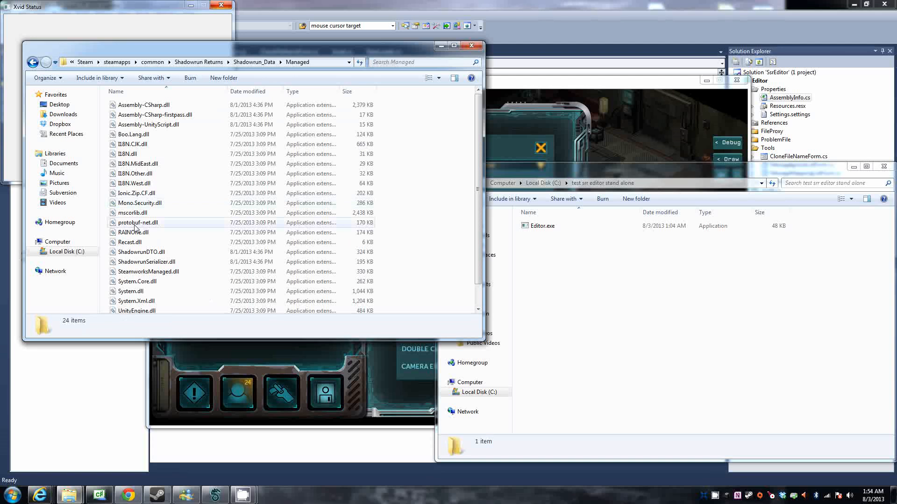
pyautogui.keyDown('ctrl'); pyautogui.click(142, 252); pyautogui.keyUp('ctrl')
pyautogui.keyDown('ctrl'); pyautogui.click(141, 262); pyautogui.keyUp('ctrl')
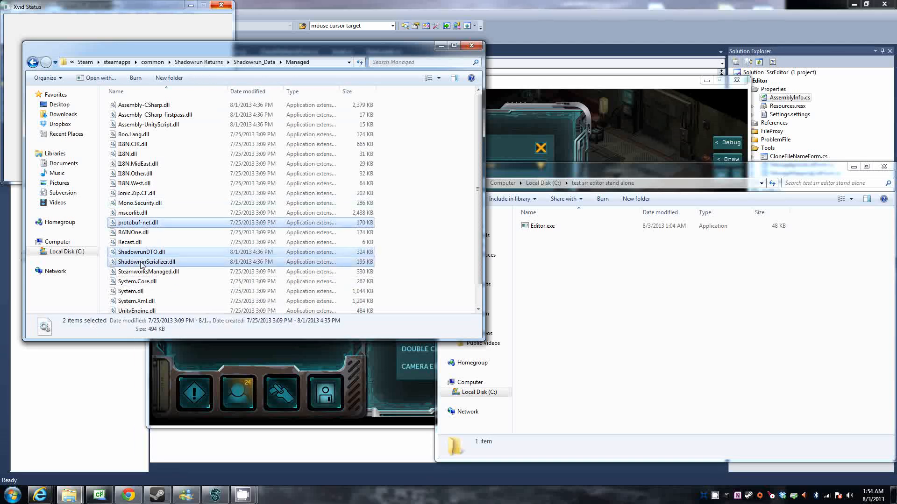
pyautogui.moveTo(158, 266); pyautogui.dragTo(612, 310)
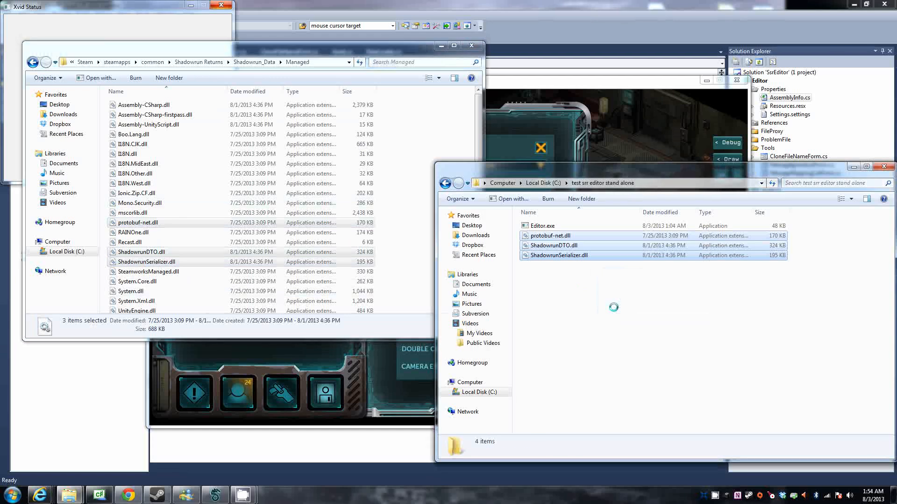
# Launch Editor.exe and load manifest.mf.bytes from the ContentPacks\seattle\data folder.
pyautogui.doubleClick(543, 226)
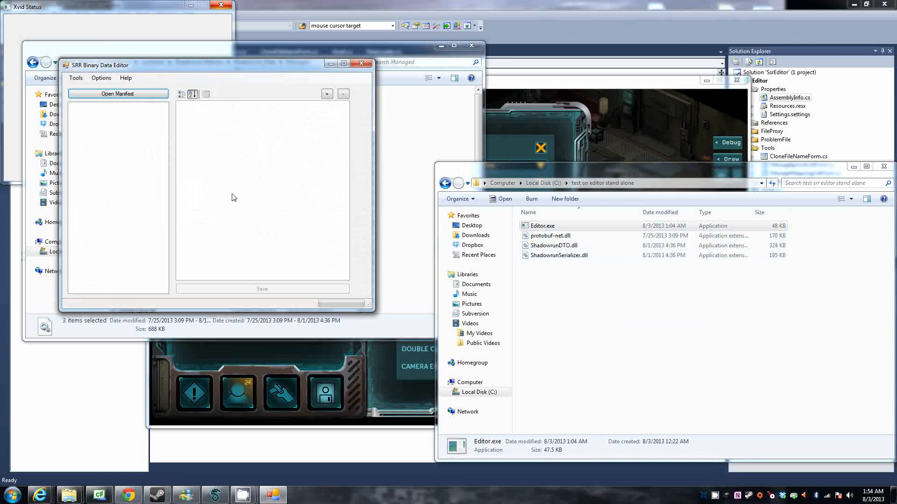
pyautogui.click(141, 96)
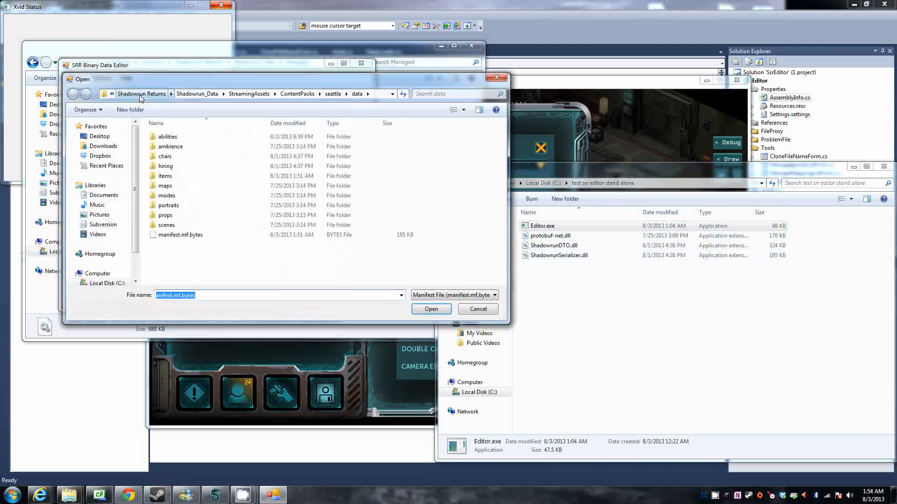
pyautogui.click(248, 94)
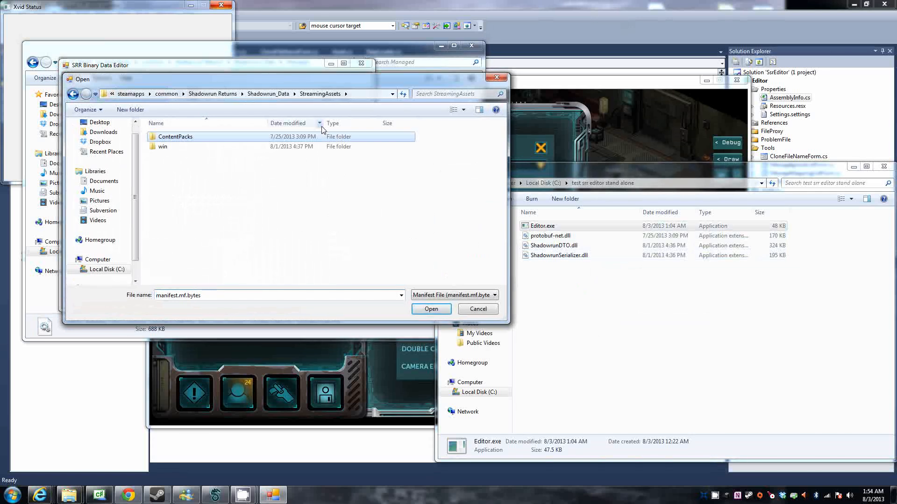
pyautogui.doubleClick(169, 137)
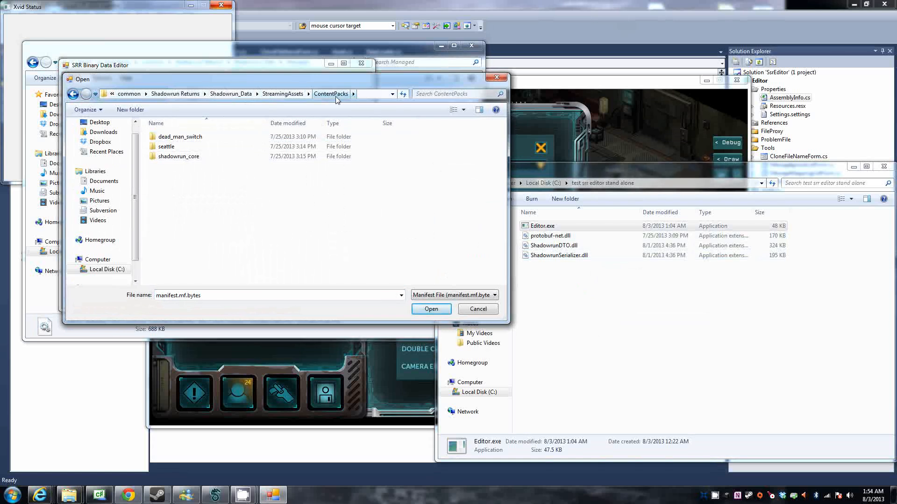
pyautogui.doubleClick(165, 146)
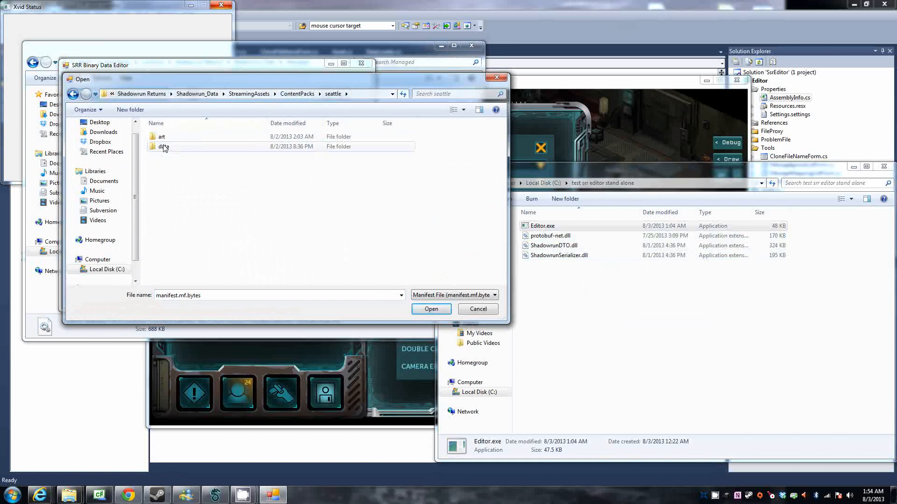
pyautogui.doubleClick(164, 148)
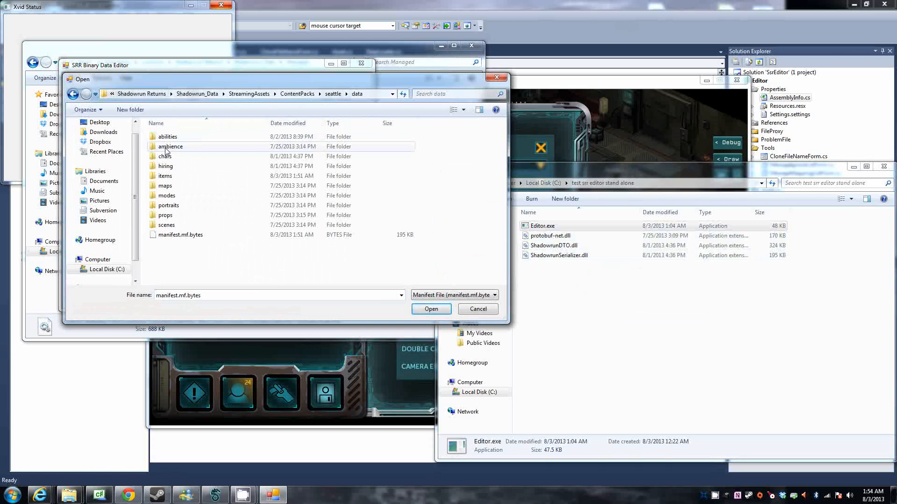
pyautogui.doubleClick(173, 236)
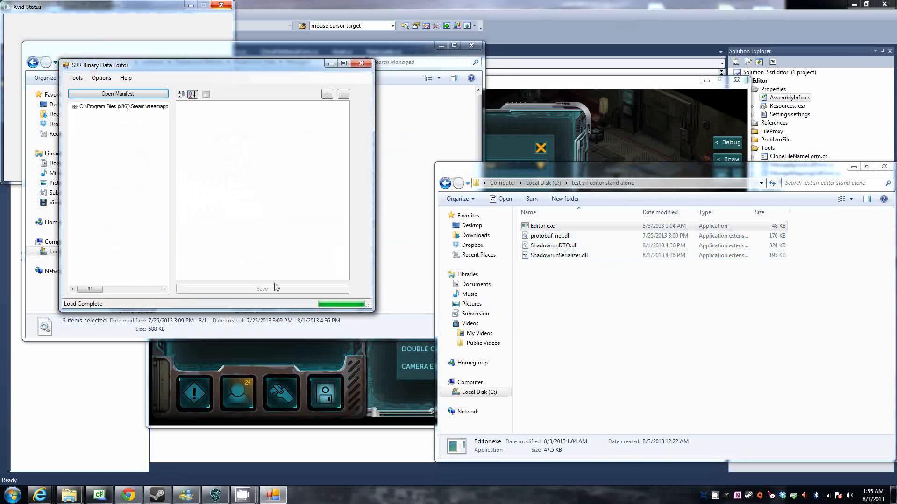
# Clone the wired reflexes item under ItemDef as a new asset named "move by wire".
pyautogui.click(74, 108)
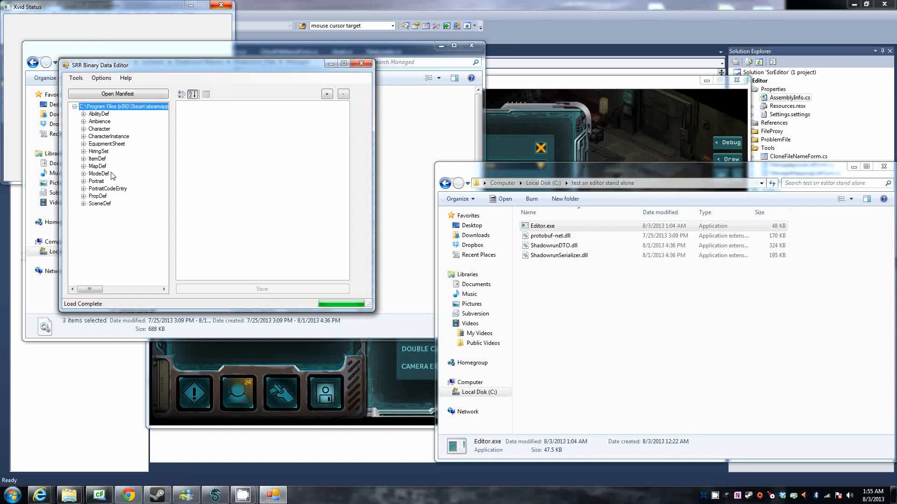
pyautogui.click(83, 159)
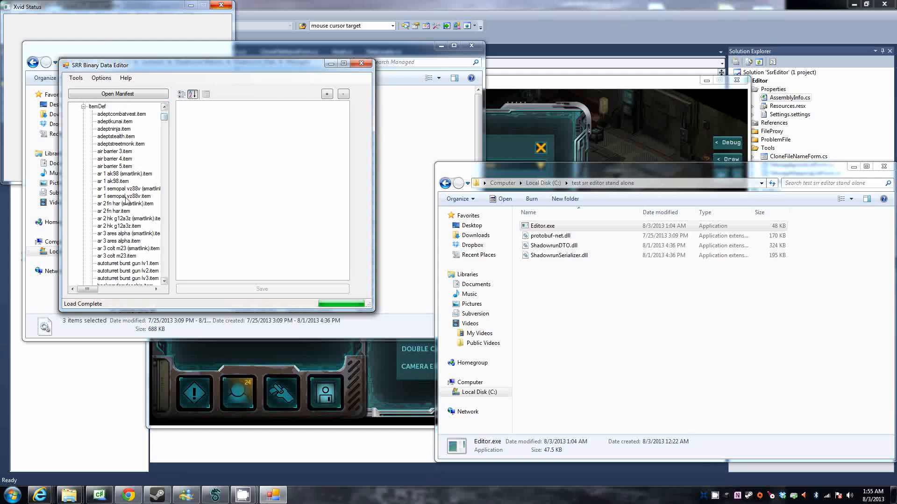
pyautogui.moveTo(166, 120); pyautogui.dragTo(165, 278)
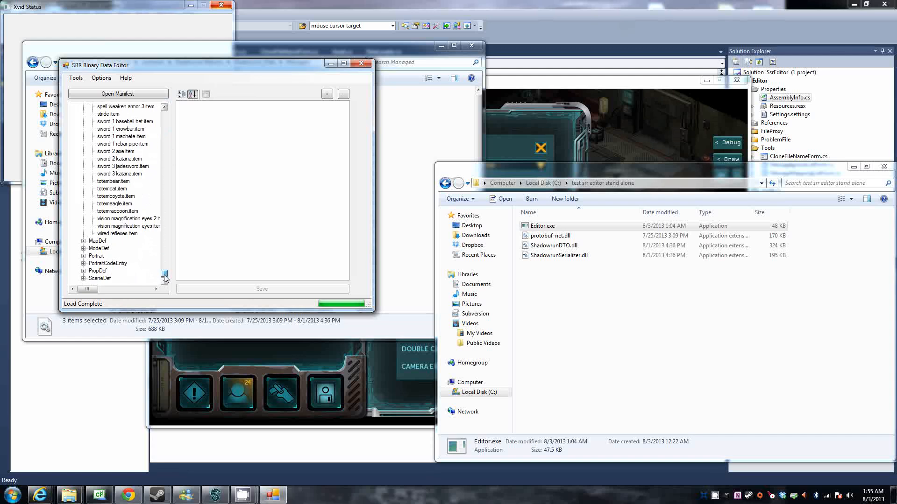
pyautogui.click(118, 234)
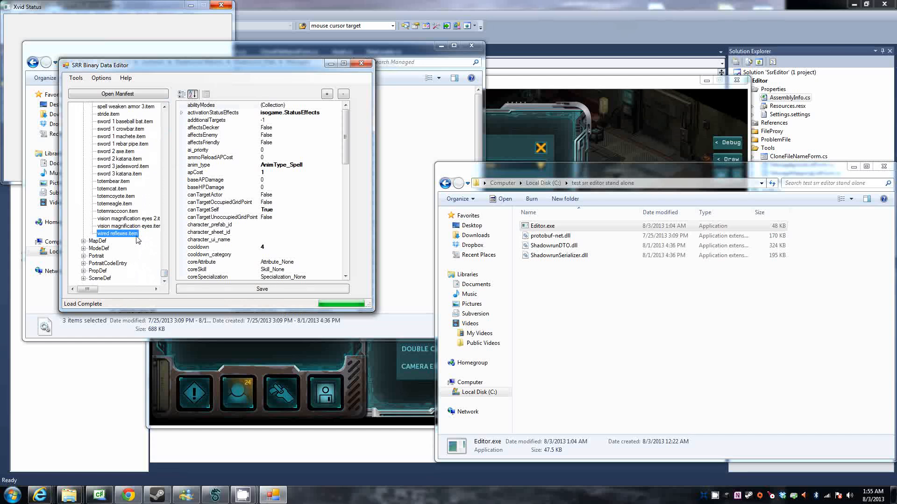
pyautogui.rightClick(119, 235)
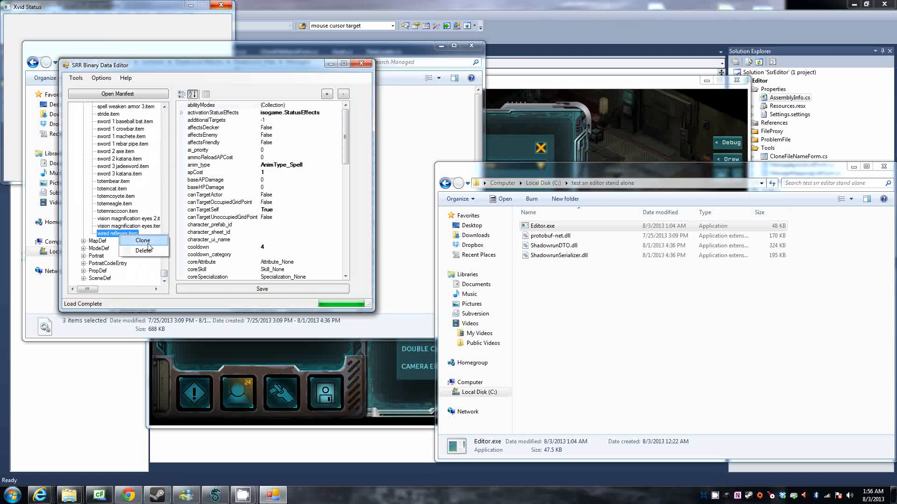
pyautogui.click(143, 241)
pyautogui.press('End')
pyautogui.write('new')
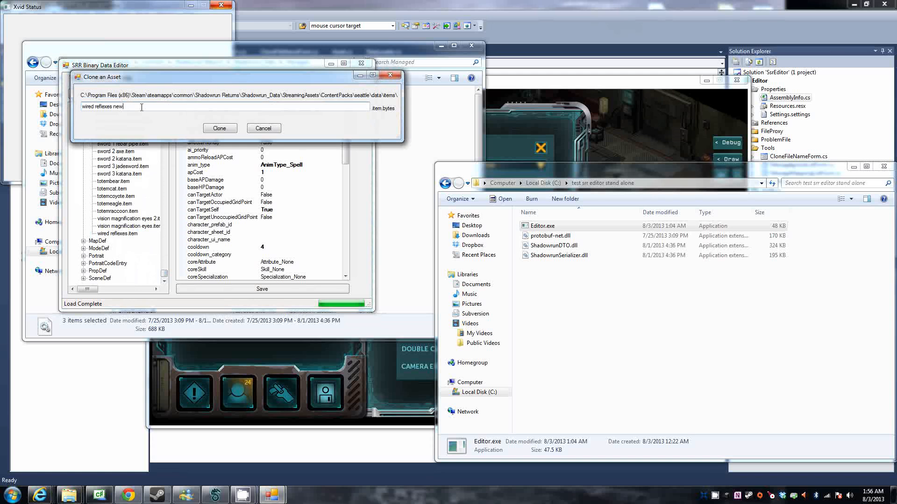
pyautogui.hotkey('ctrl', 'a')
pyautogui.write('move by wire')
pyautogui.hotkey('ctrl', 'a')
pyautogui.click(223, 132)
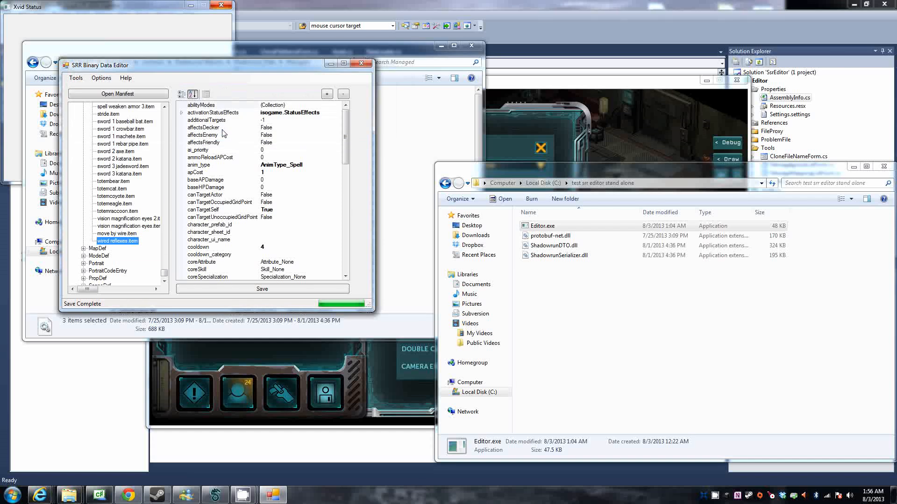
# Compare the move by wire item with wired reflexes and examine its activationStatusEffects, abilityModes and statMods collections.
pyautogui.click(120, 234)
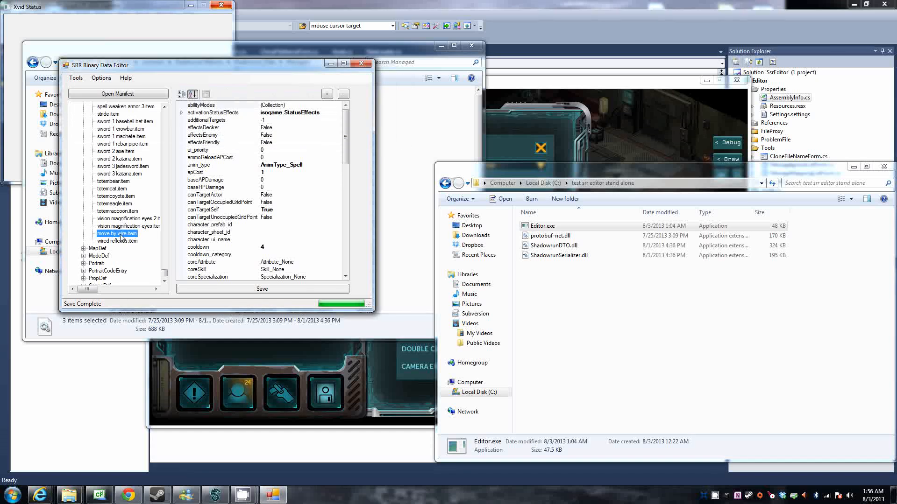
pyautogui.click(121, 240)
pyautogui.click(121, 234)
pyautogui.click(122, 240)
pyautogui.click(123, 234)
pyautogui.click(181, 113)
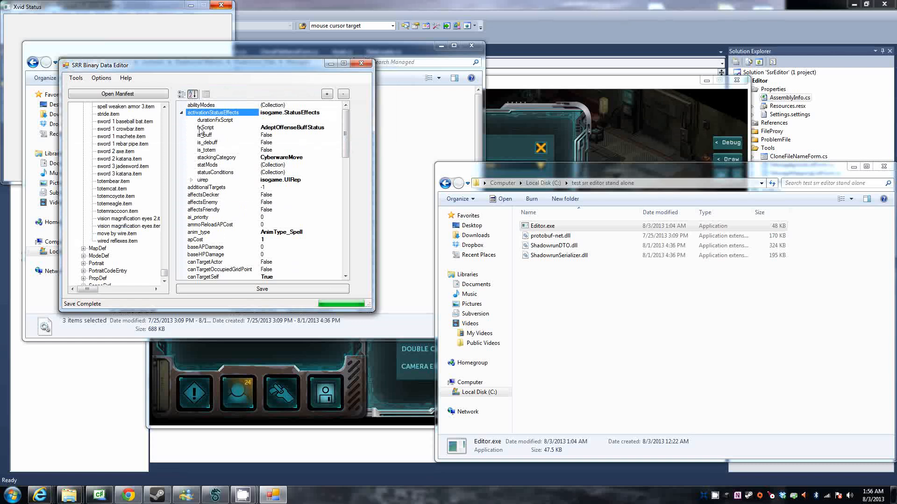
pyautogui.click(302, 105)
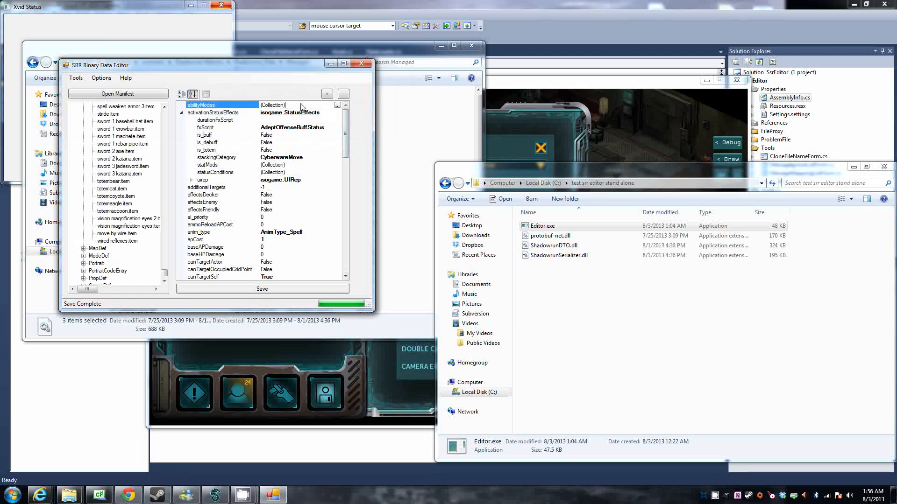
pyautogui.click(337, 105)
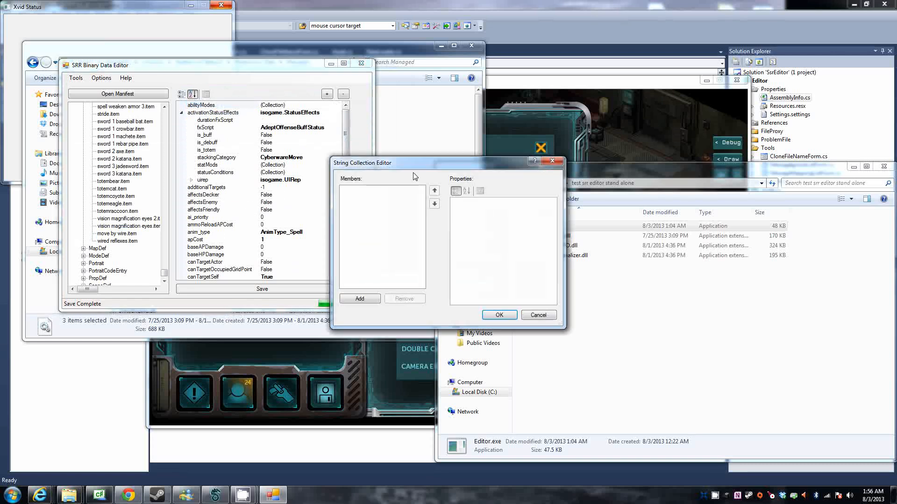
pyautogui.click(550, 314)
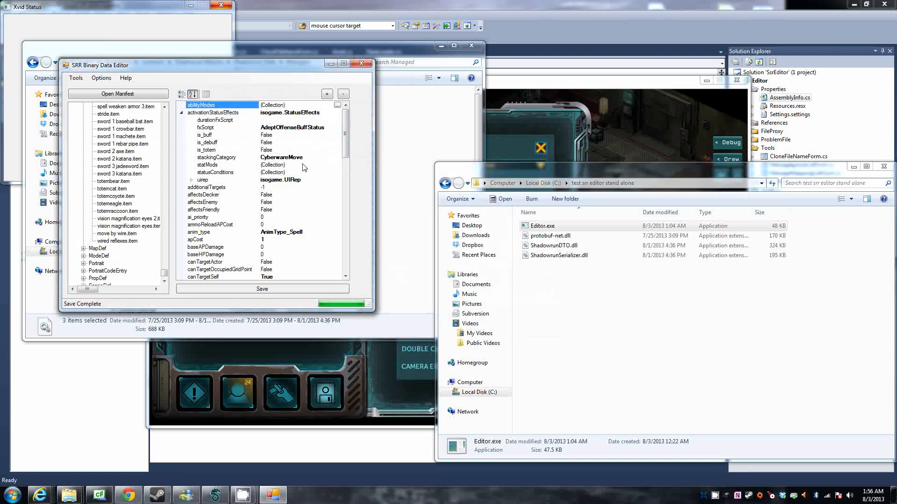
pyautogui.click(303, 165)
pyautogui.click(337, 165)
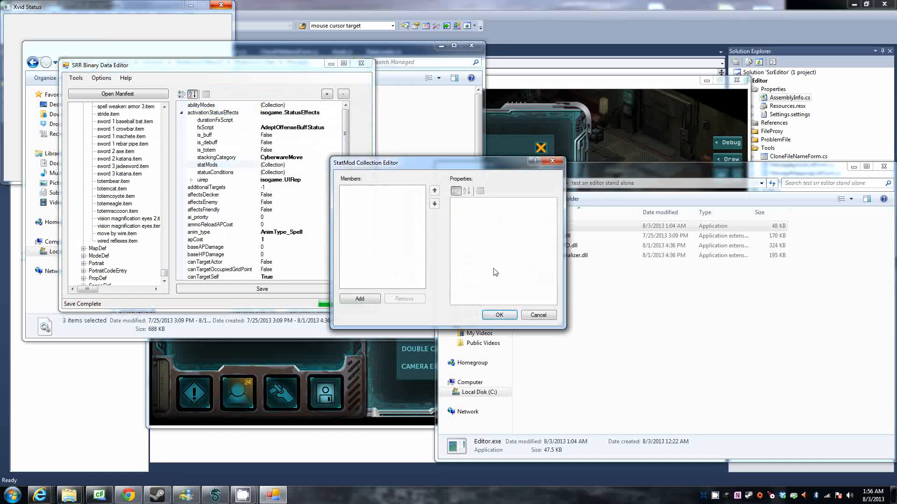
pyautogui.click(538, 315)
# Set the id of the move by wire item to "Move By Wire".
pyautogui.moveTo(347, 150); pyautogui.dragTo(346, 282)
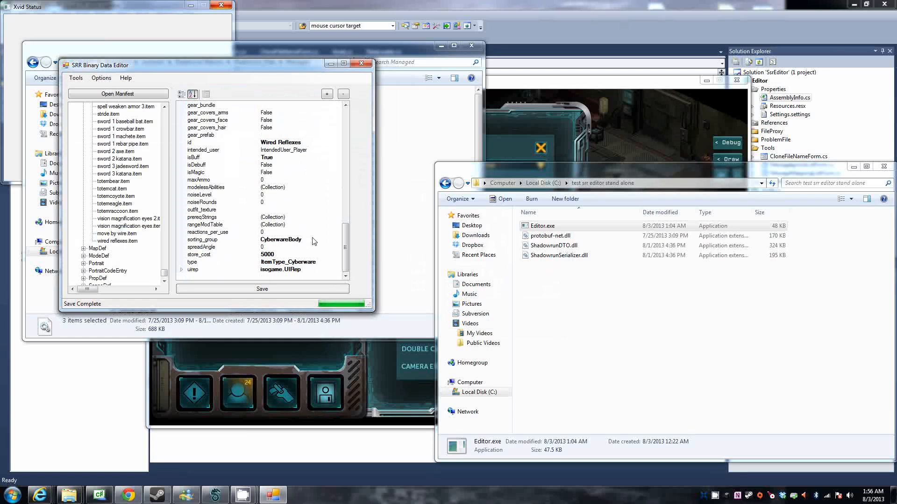
pyautogui.click(111, 234)
pyautogui.click(315, 142)
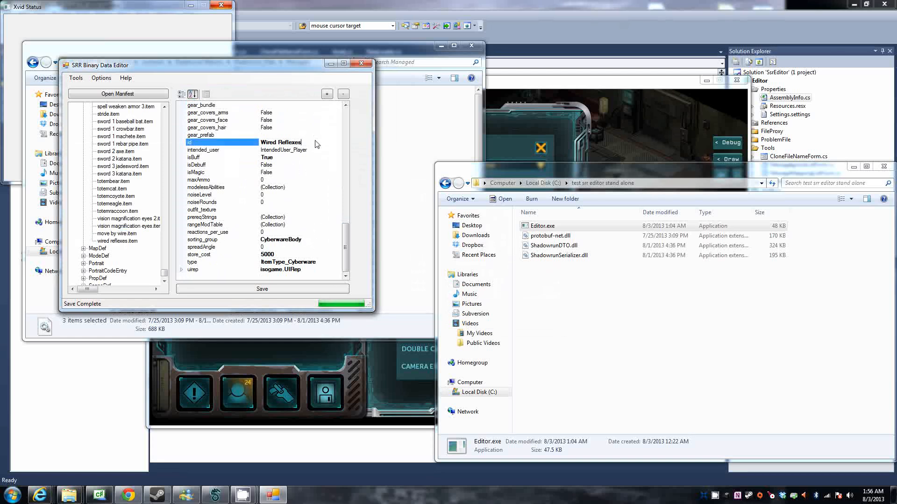
pyautogui.hotkey('ctrl', 'a')
pyautogui.write('move by wire')
pyautogui.hotkey('ctrl', 'a')
pyautogui.write('Move By Wire')
pyautogui.hotkey('ctrl', 'a')
# Set the name in the item's uirep properties to "An awesome move by wire system".
pyautogui.click(181, 270)
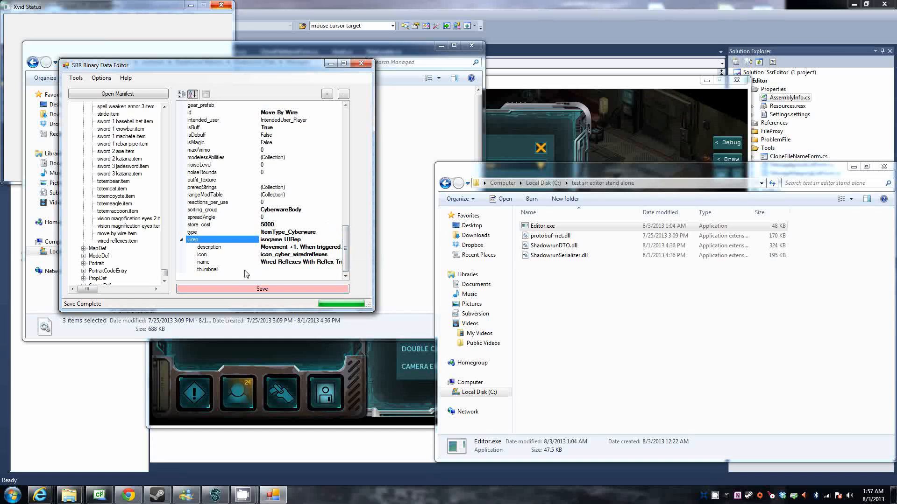
pyautogui.click(283, 263)
pyautogui.click(335, 262)
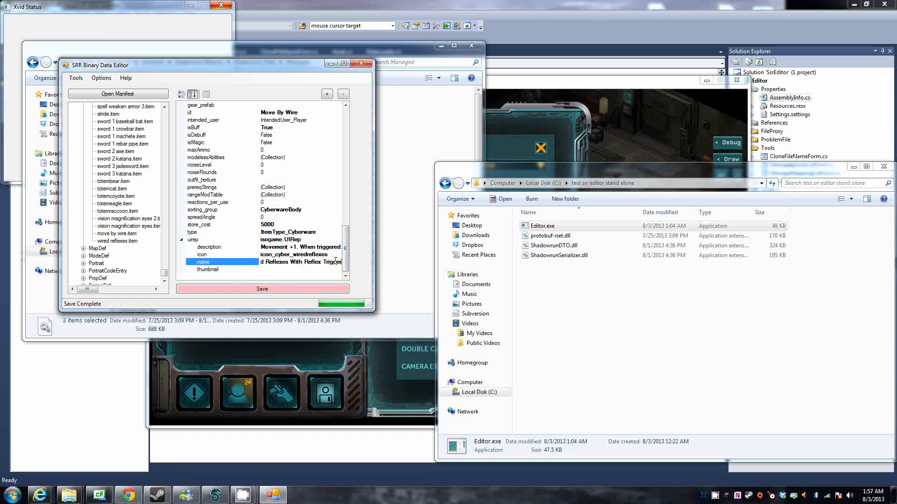
pyautogui.write('A')
pyautogui.write('n awesome move by wire system')
# Replace the uirep description with "+2 Quickness and +2 AP".
pyautogui.click(275, 248)
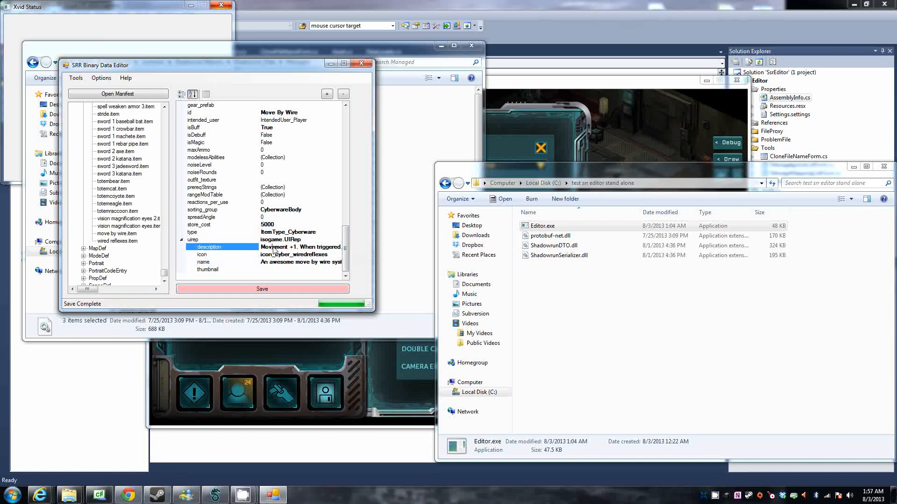
pyautogui.click(307, 247)
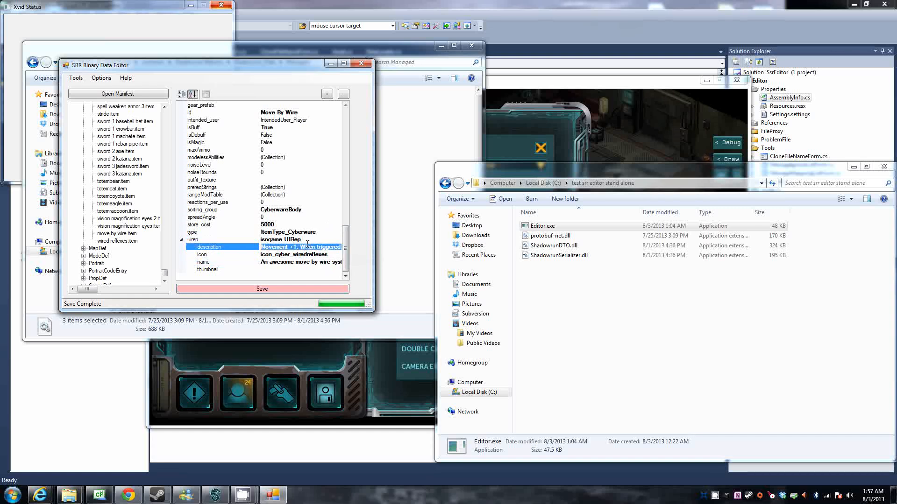
pyautogui.write('+2 Quickness and +2 AP')
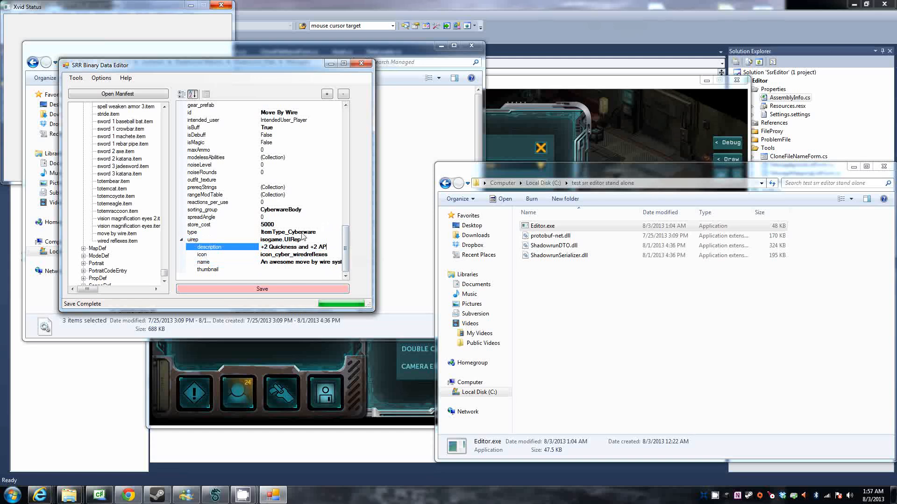
# Check the available options for the item's type property and keep ItemType_Cyberware.
pyautogui.click(326, 233)
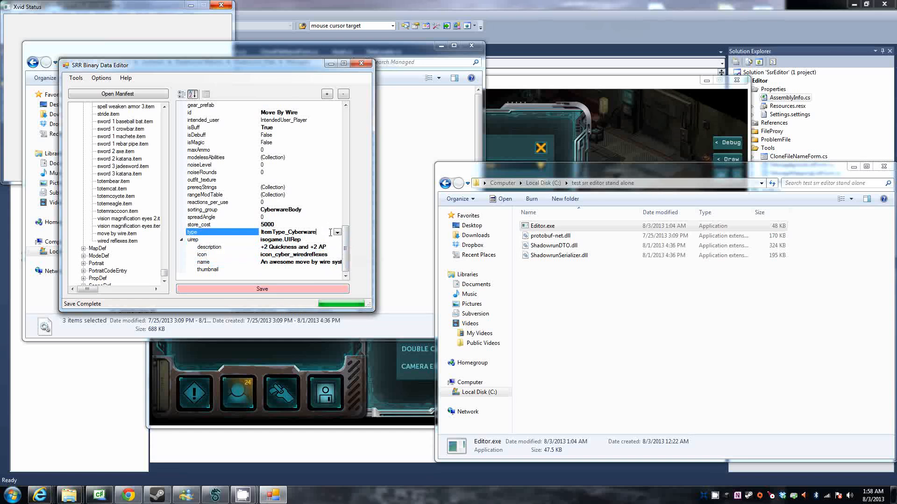
pyautogui.click(337, 233)
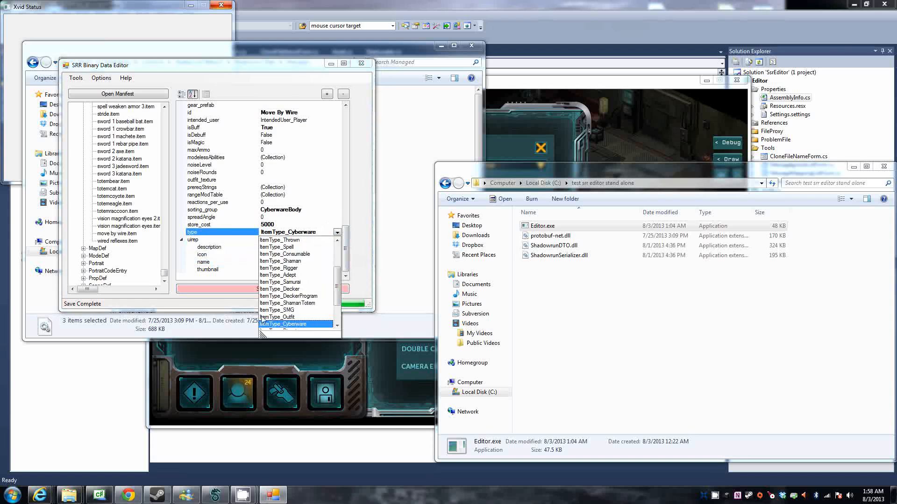
pyautogui.click(290, 324)
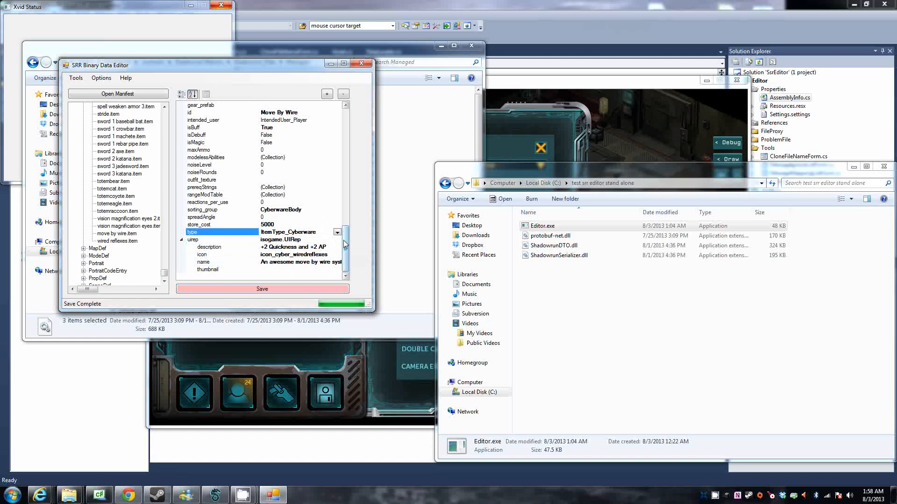
# Set the store_cost of the move by wire item to 1.
pyautogui.click(283, 226)
pyautogui.press('BackSpace')
pyautogui.press('BackSpace')
pyautogui.press('BackSpace')
pyautogui.press('BackSpace')
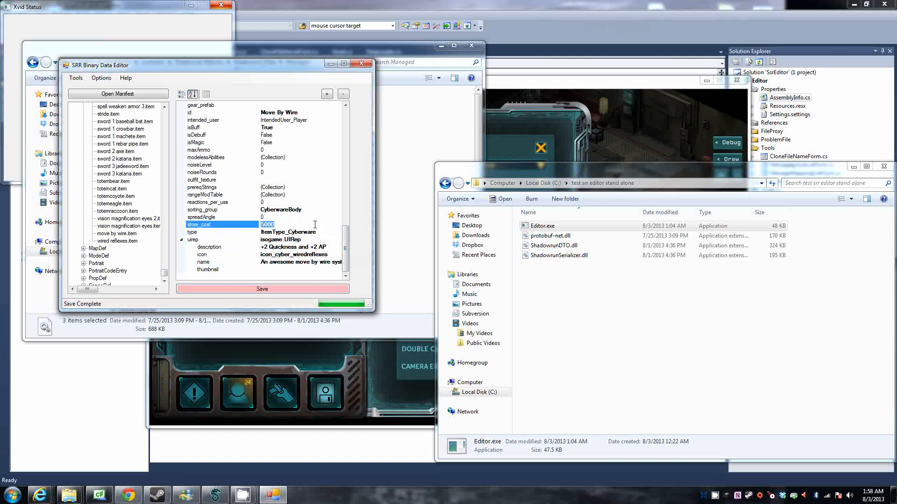
pyautogui.write('1')
pyautogui.press('Return')
# Remove the activationStatusEffects instance from the move by wire item and accept the removal.
pyautogui.moveTo(346, 242); pyautogui.dragTo(352, 109)
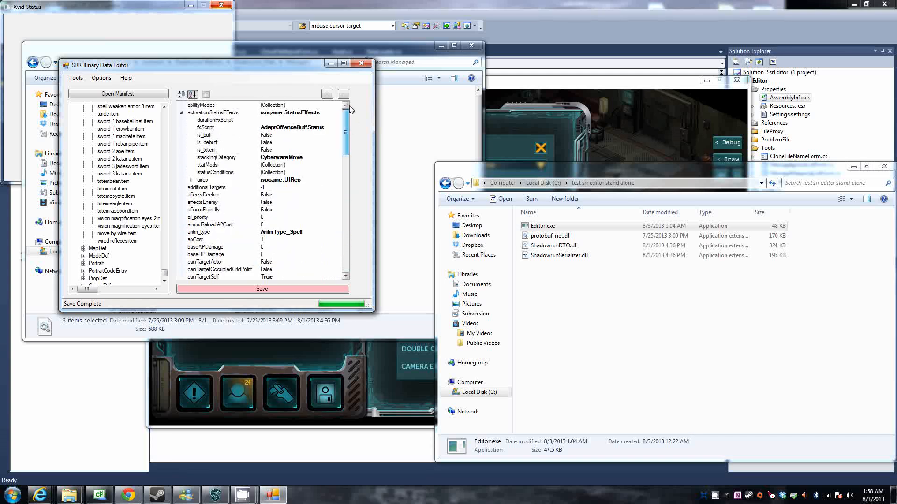
pyautogui.click(181, 113)
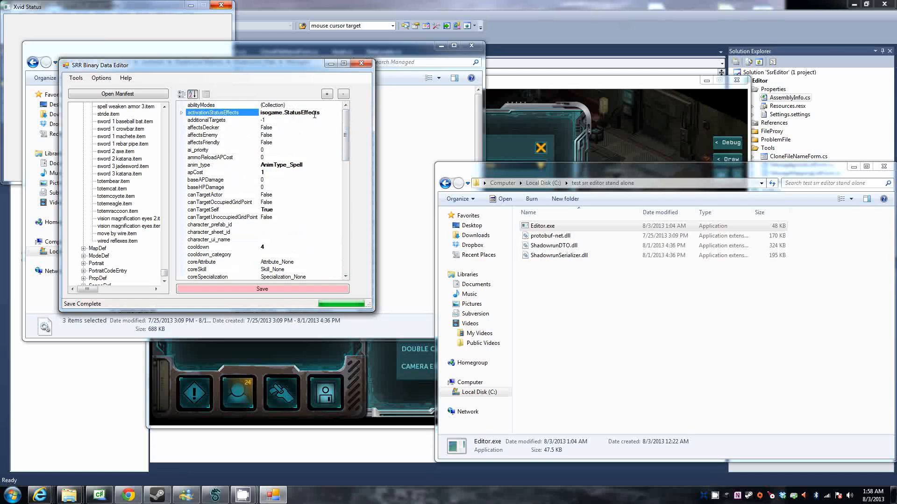
pyautogui.click(343, 96)
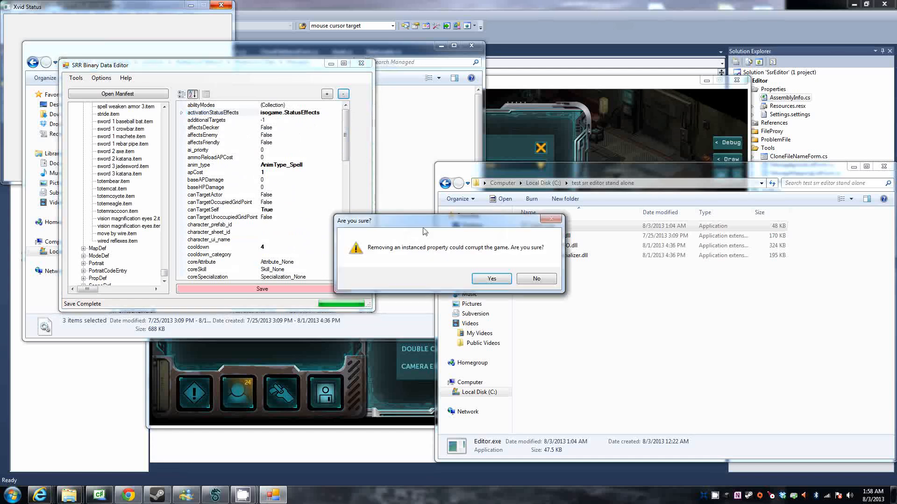
pyautogui.moveTo(429, 224); pyautogui.dragTo(338, 185)
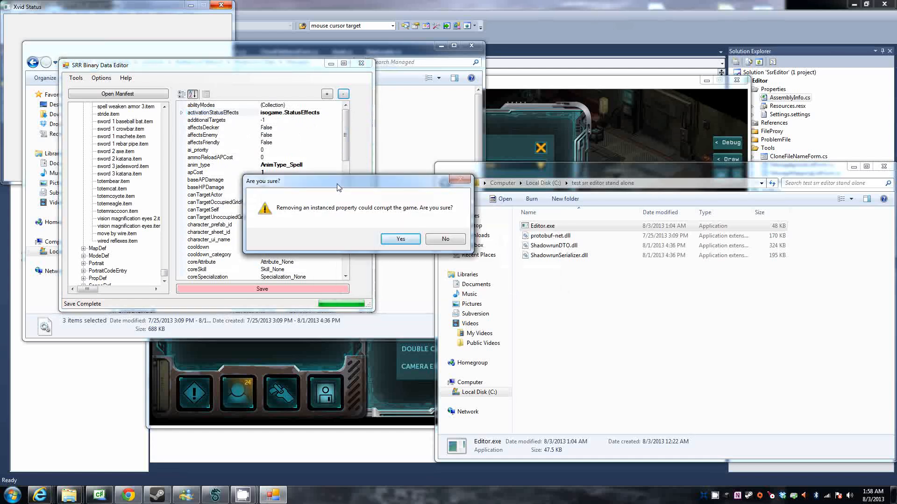
pyautogui.click(399, 239)
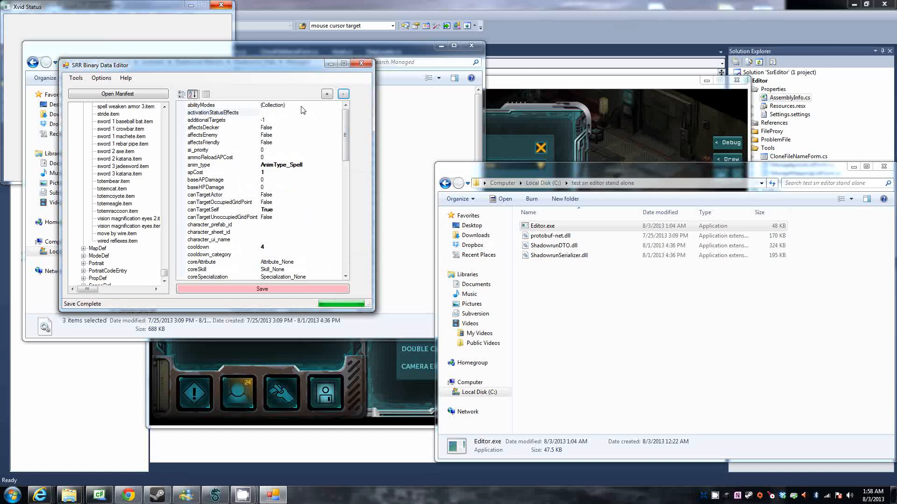
# Try to clear the additionalTargets property of the item.
pyautogui.click(285, 121)
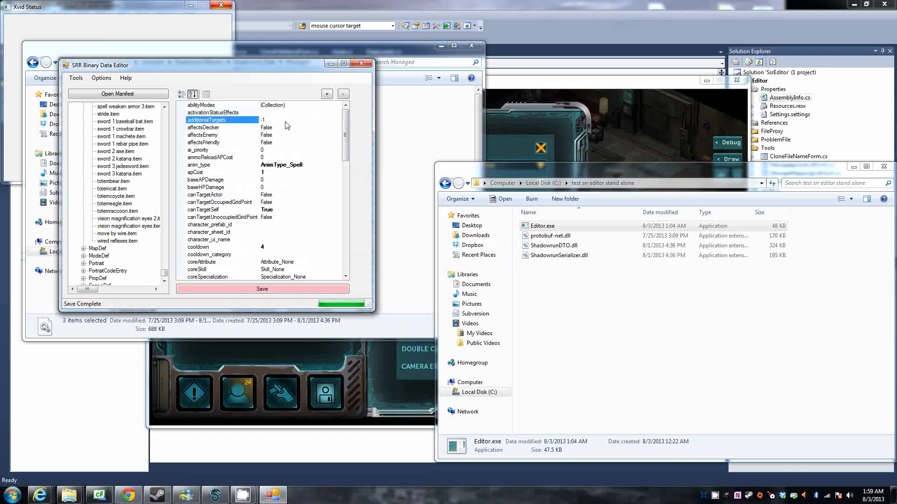
pyautogui.click(342, 95)
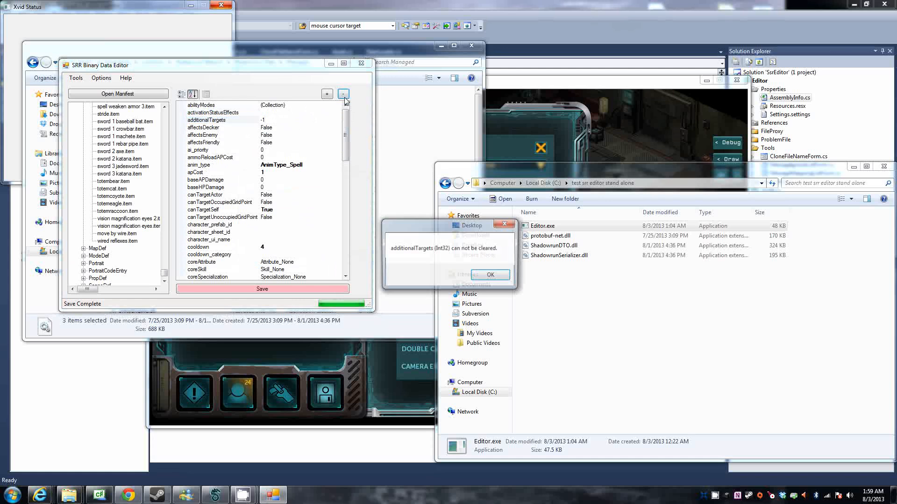
pyautogui.click(492, 275)
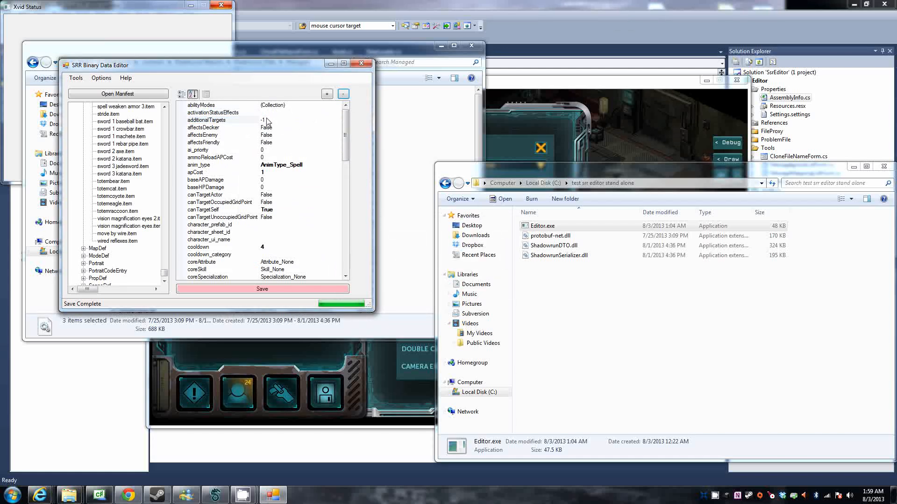
# Add a new activationStatusEffects instance, inspect its properties, and remove it again.
pyautogui.click(274, 114)
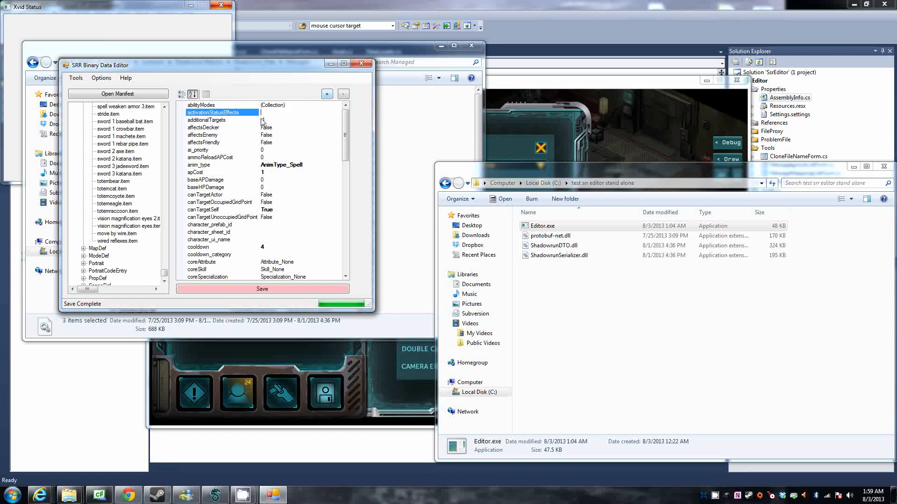
pyautogui.click(327, 94)
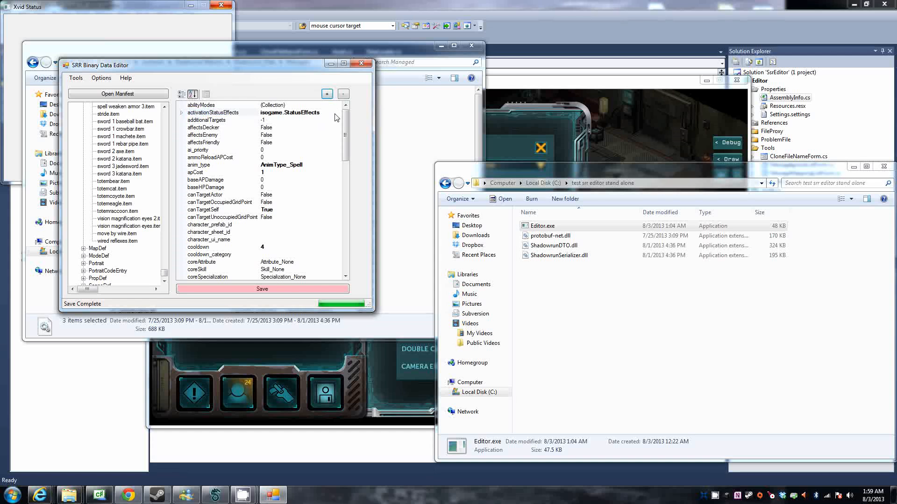
pyautogui.click(182, 113)
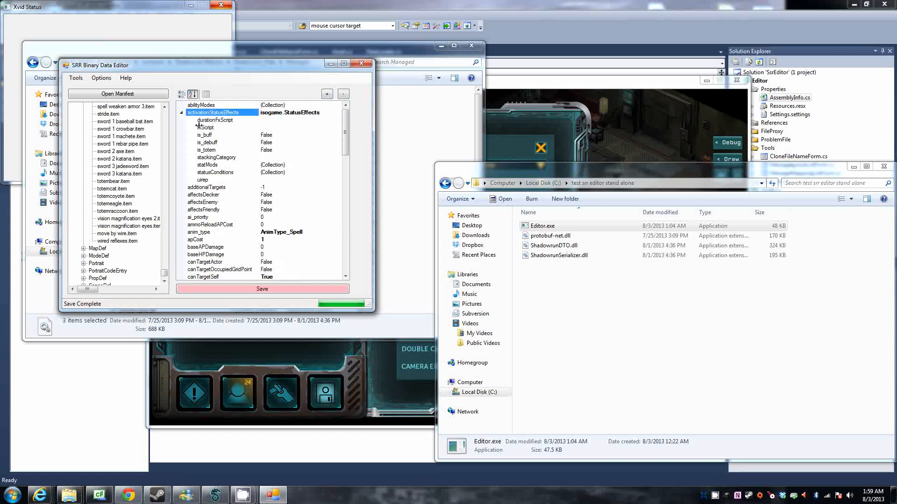
pyautogui.click(182, 113)
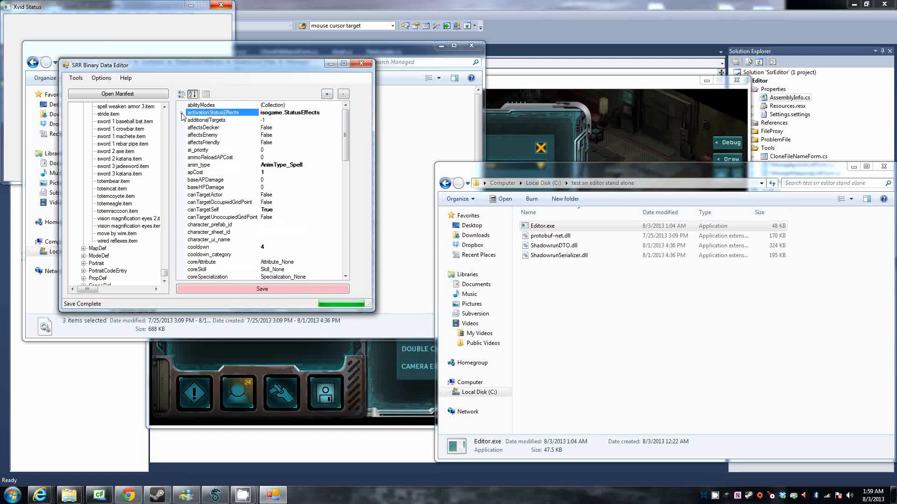
pyautogui.click(343, 95)
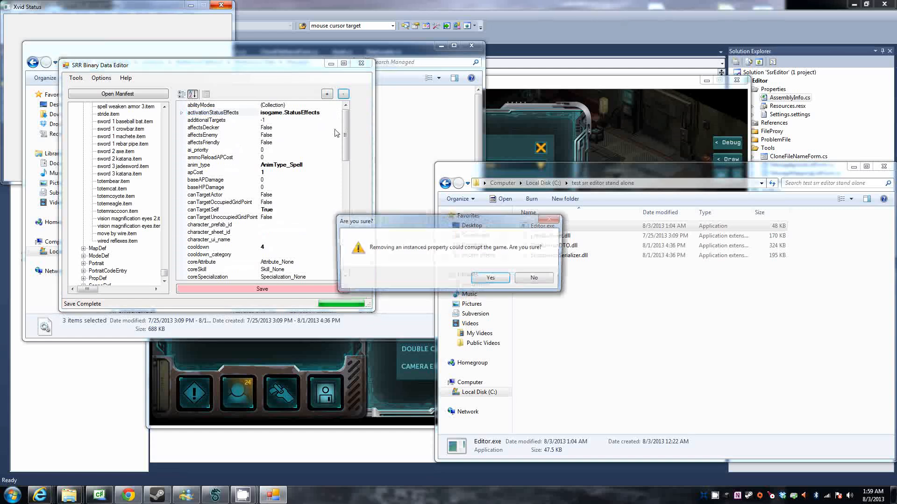
pyautogui.click(487, 280)
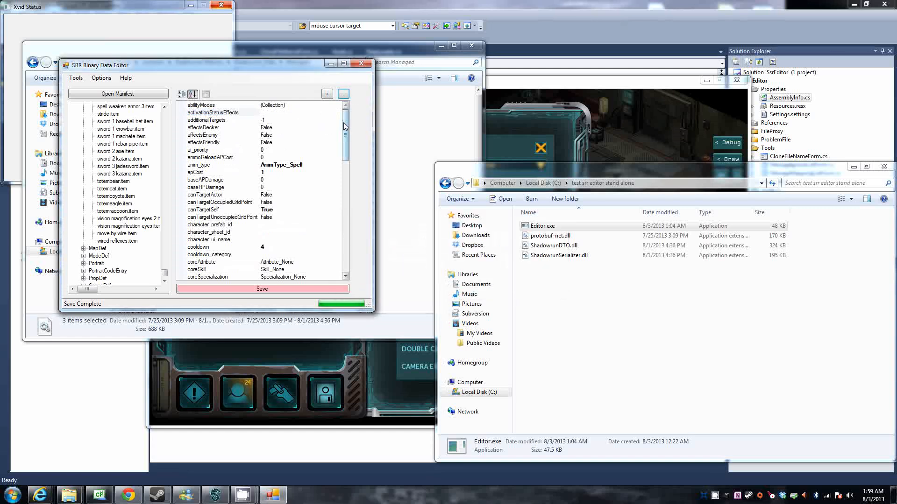
# Remove the Attribute_Move_Speed modifier from the statMods collection of the item's equippedStatusEffects.
pyautogui.moveTo(345, 132); pyautogui.dragTo(347, 276)
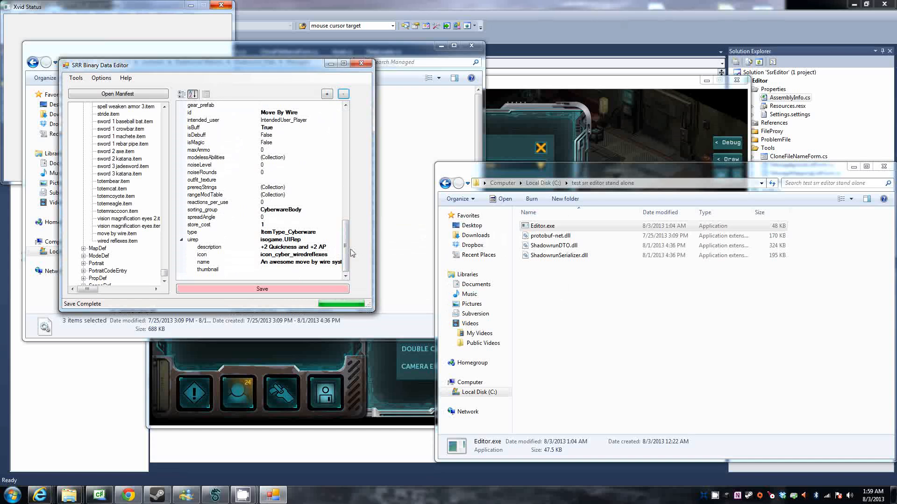
pyautogui.moveTo(344, 253); pyautogui.dragTo(344, 222)
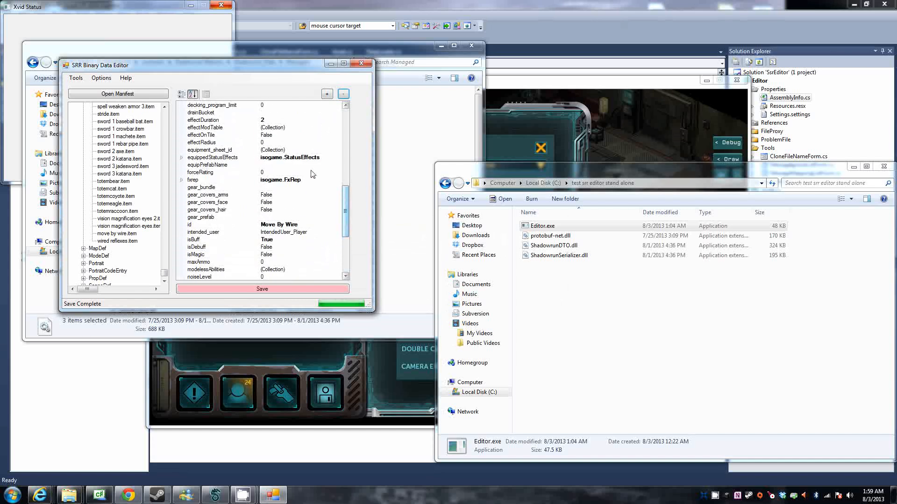
pyautogui.click(181, 159)
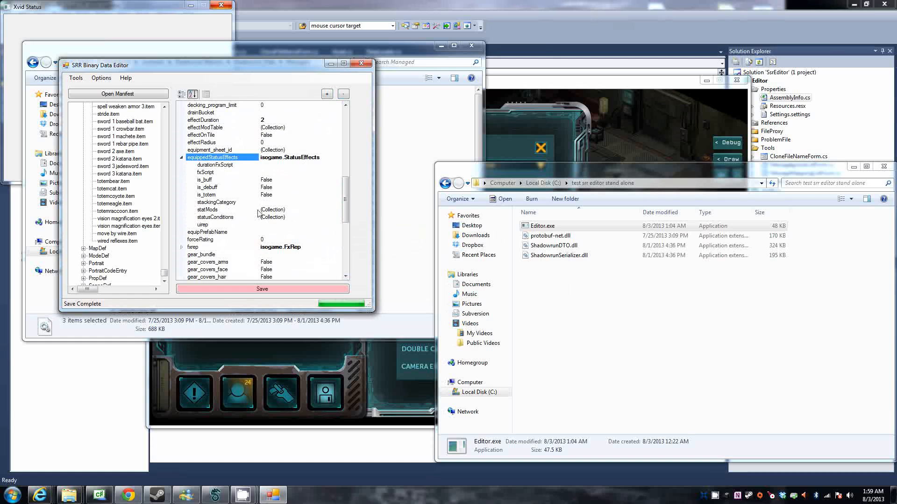
pyautogui.click(301, 210)
pyautogui.click(339, 210)
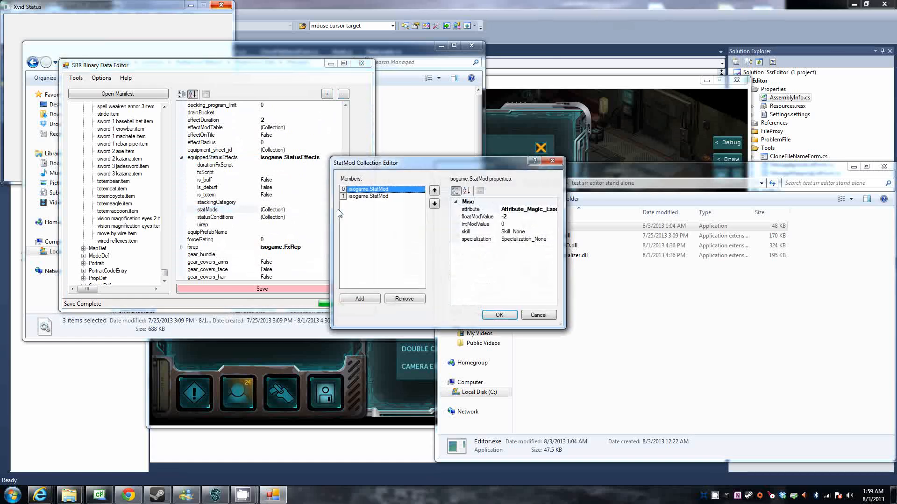
pyautogui.moveTo(428, 163); pyautogui.dragTo(274, 109)
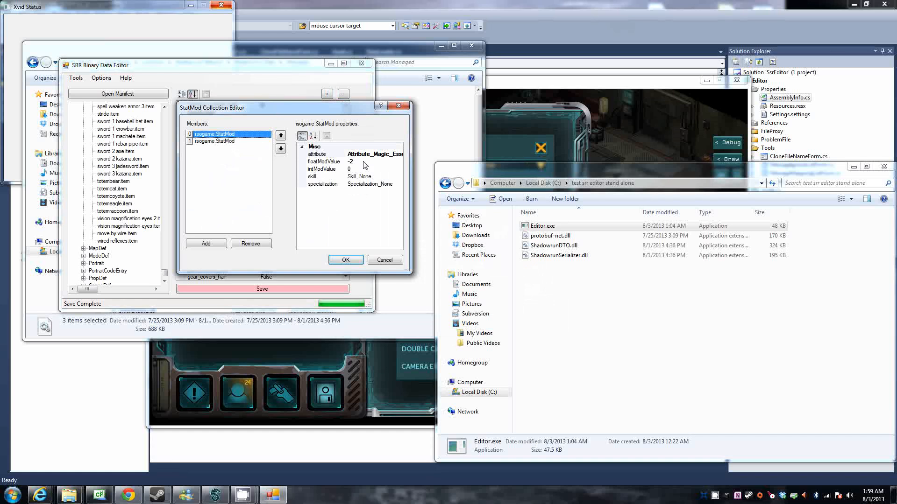
pyautogui.moveTo(410, 165); pyautogui.dragTo(485, 162)
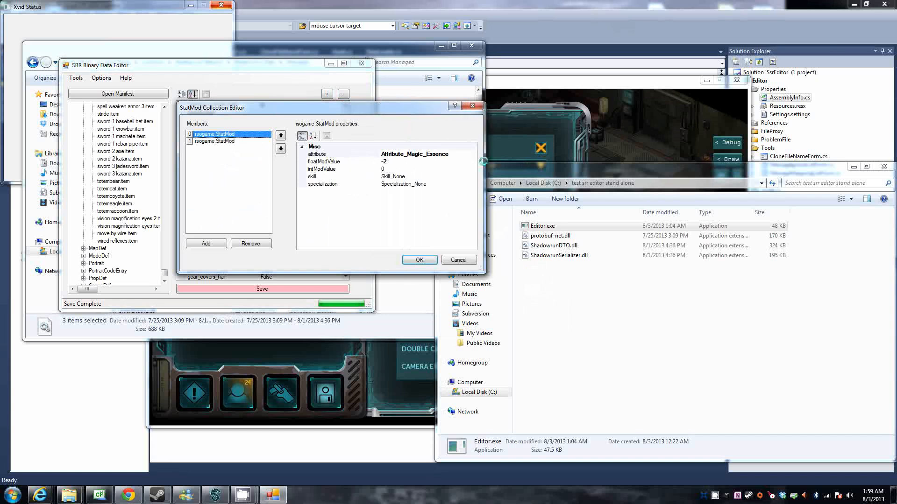
pyautogui.click(211, 142)
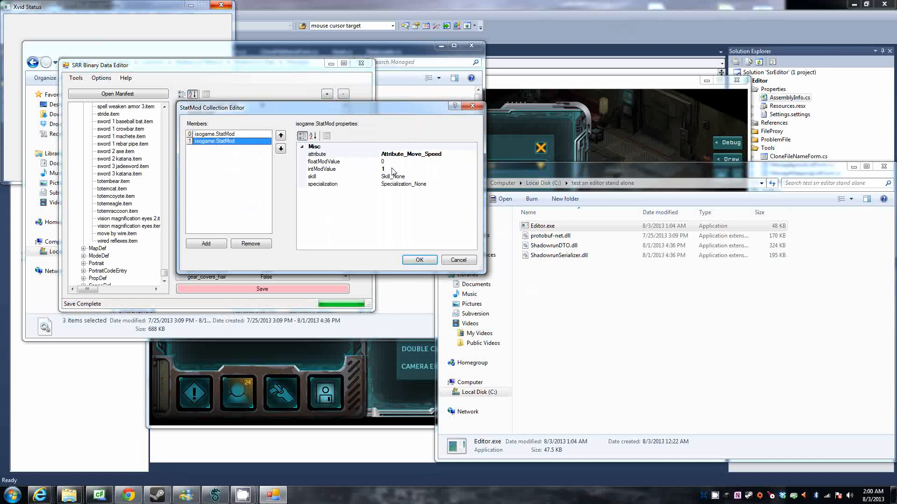
pyautogui.click(258, 247)
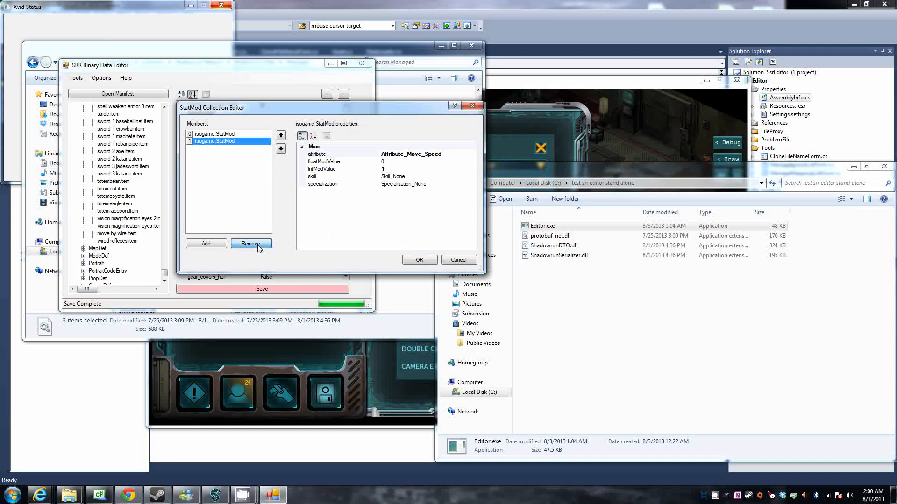
# Add a stat modifier with the attribute Attribute_Quickness and an intModValue of 2.
pyautogui.click(206, 243)
pyautogui.click(424, 155)
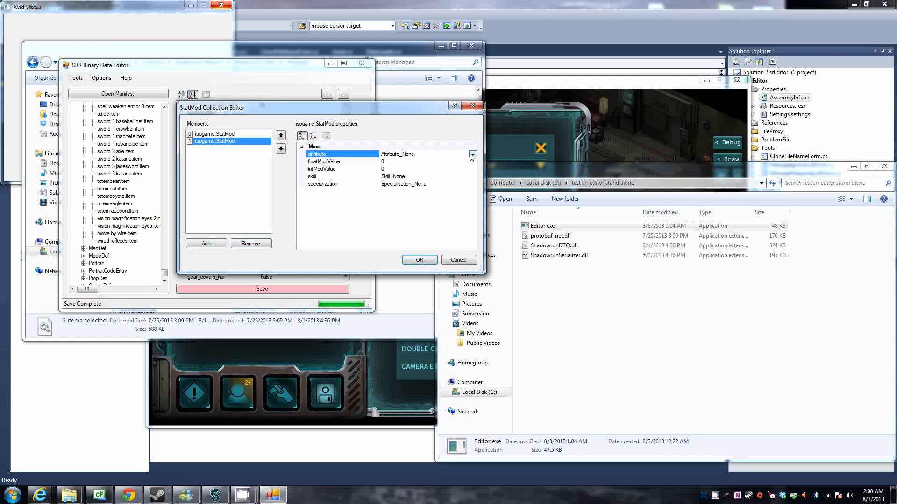
pyautogui.click(473, 155)
pyautogui.click(419, 177)
pyautogui.click(402, 169)
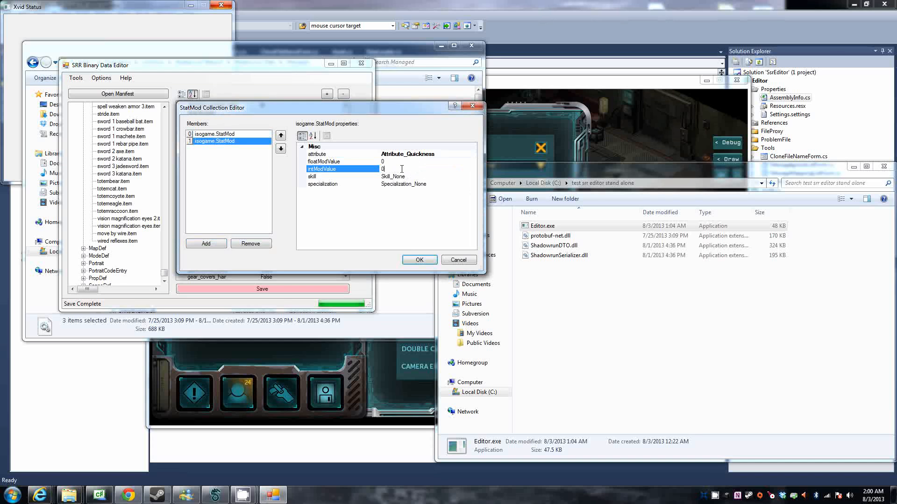
pyautogui.write('2')
pyautogui.click(423, 265)
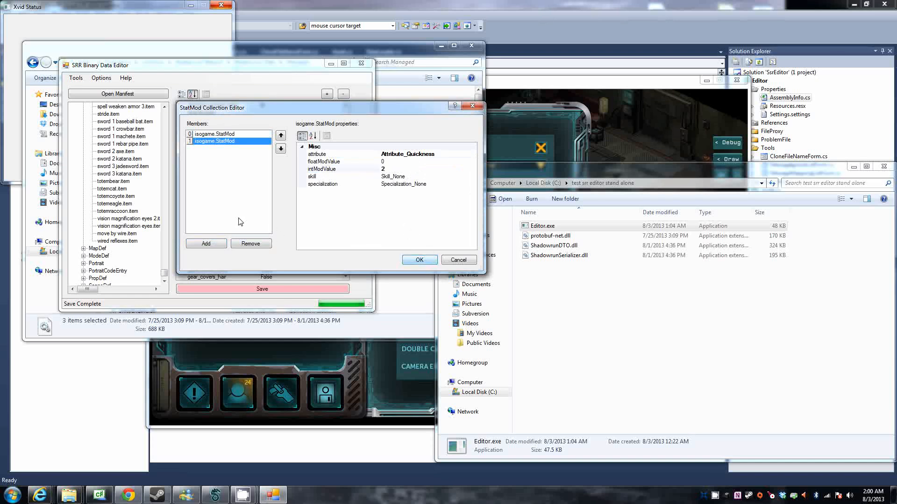
# Add another stat modifier with the attribute Attribute_AP and open its intModValue for editing.
pyautogui.click(212, 243)
pyautogui.click(426, 155)
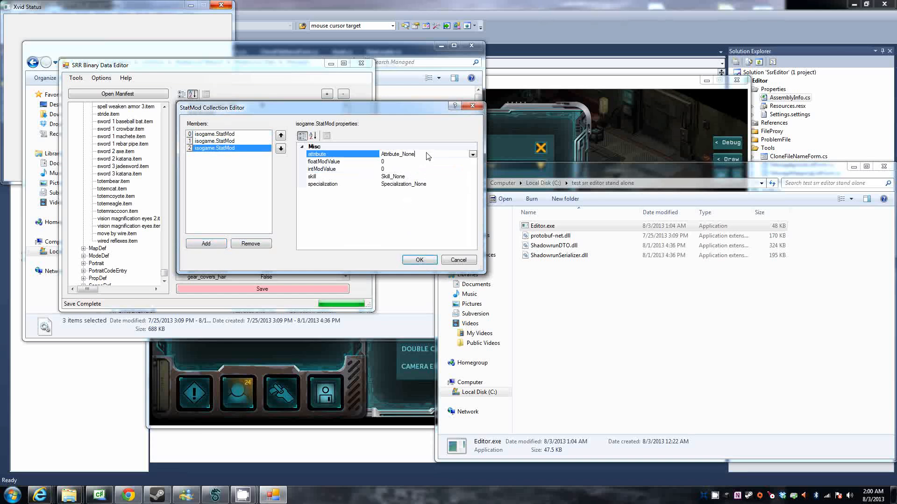
pyautogui.click(472, 154)
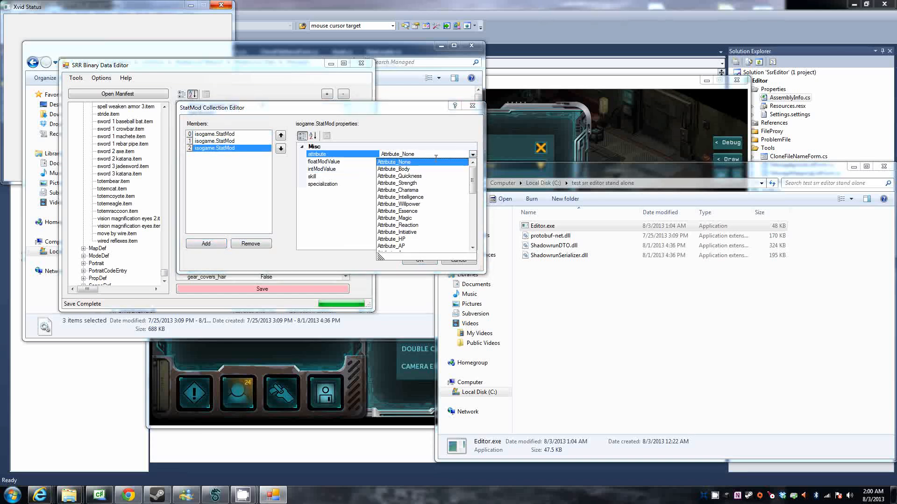
pyautogui.click(406, 246)
pyautogui.click(400, 171)
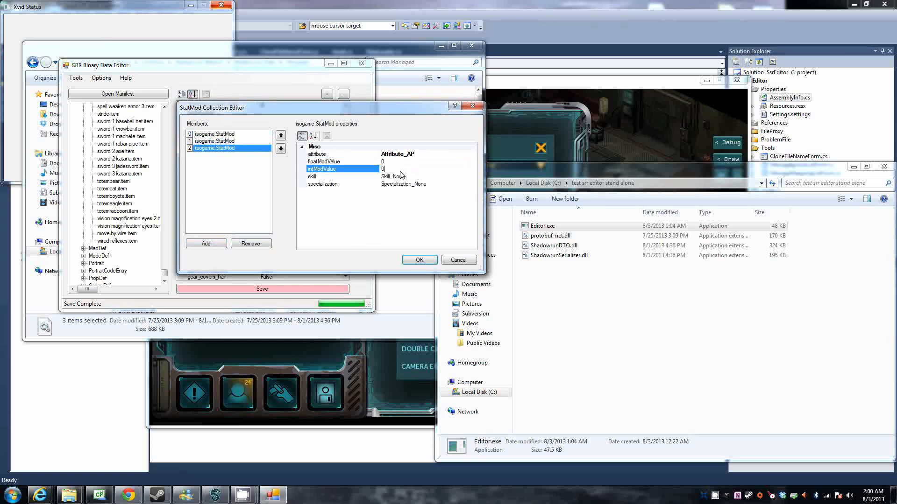
# Set the floatModValue of the Attribute_Magic_Essence modifier to -3 and review the Quickness modifier.
pyautogui.click(216, 135)
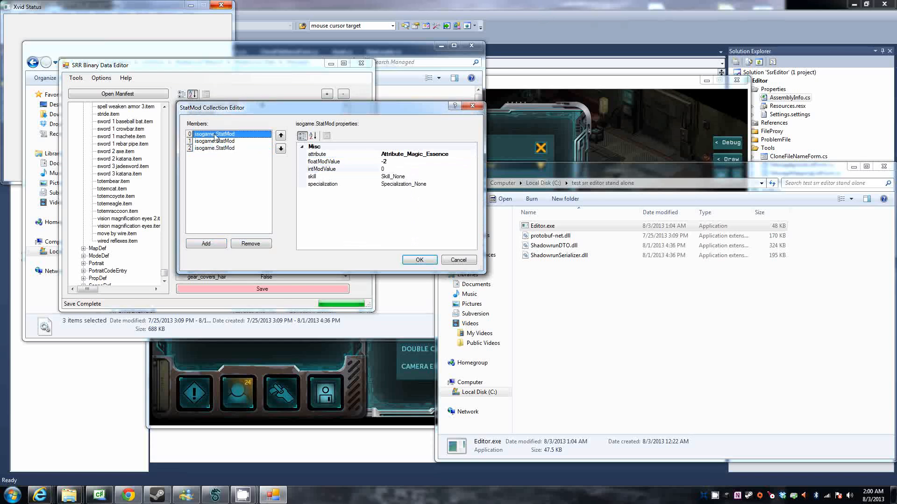
pyautogui.click(400, 162)
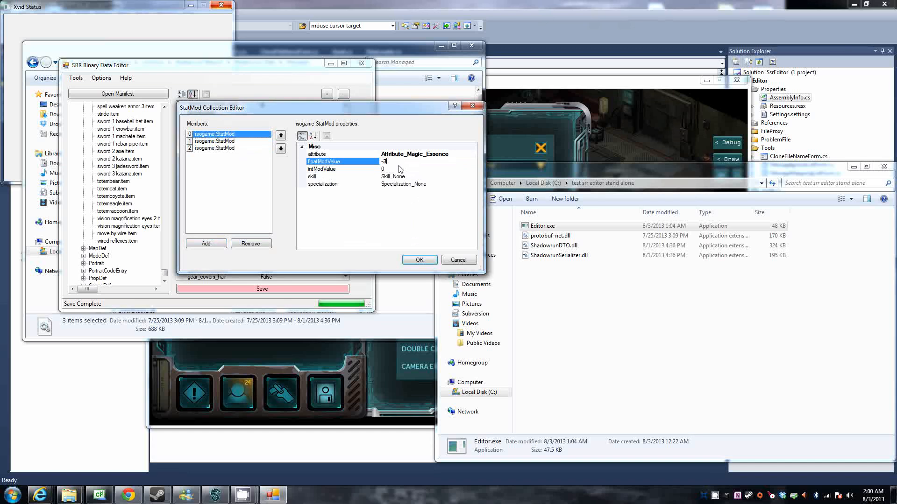
pyautogui.click(234, 142)
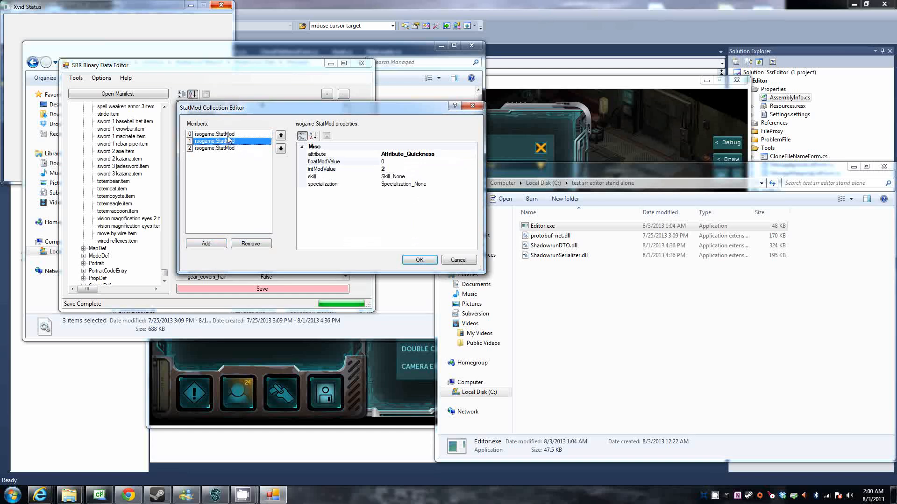
# Review the three stat modifiers, accept the statMods collection, and save the Move By Wire item.
pyautogui.click(228, 135)
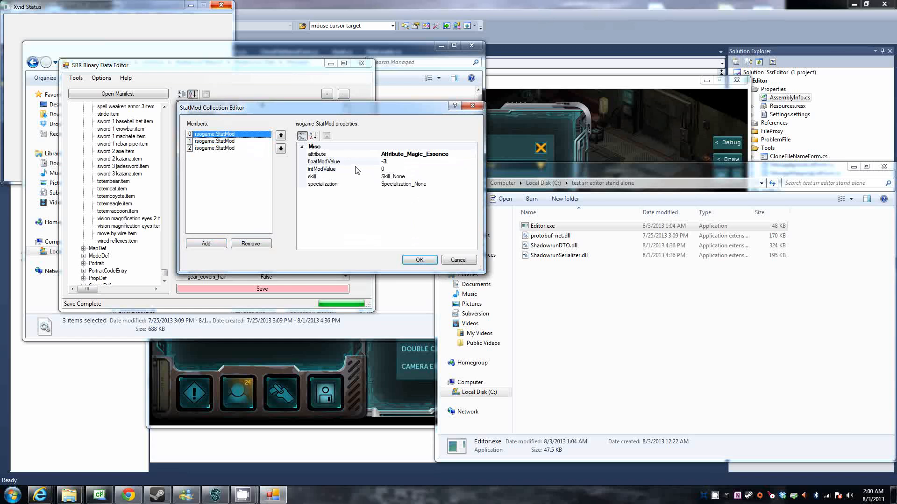
pyautogui.click(221, 141)
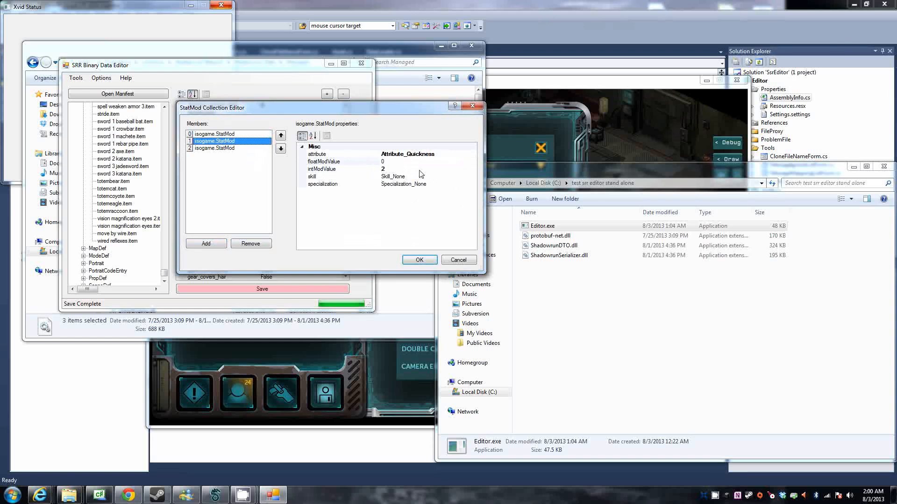
pyautogui.click(227, 150)
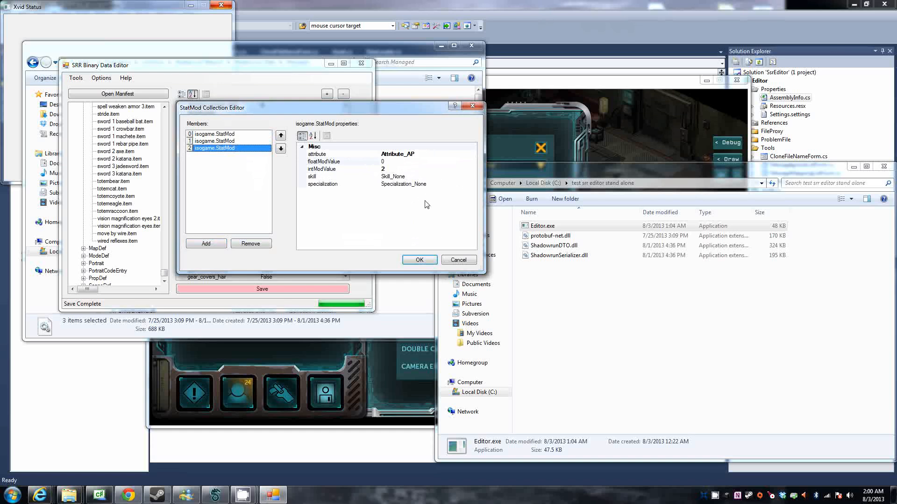
pyautogui.click(420, 260)
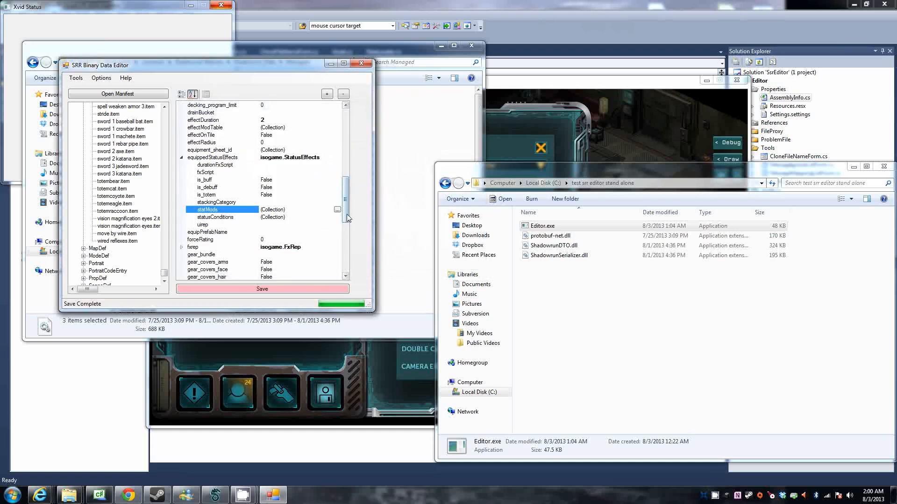
pyautogui.scroll(-9, 348, 264)
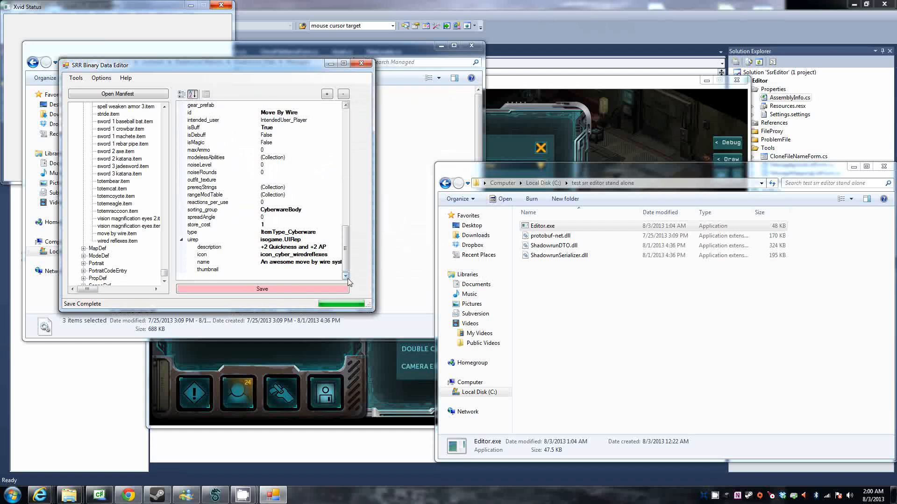
pyautogui.click(256, 289)
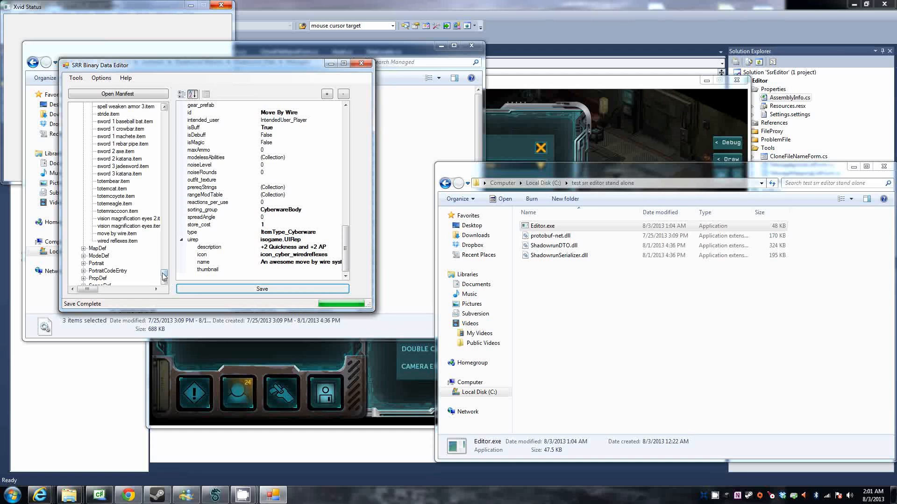
# Find the merchant_doctor_high sheet under EquipmentSheet and open its equipment collection for editing.
pyautogui.moveTo(164, 276); pyautogui.dragTo(163, 113)
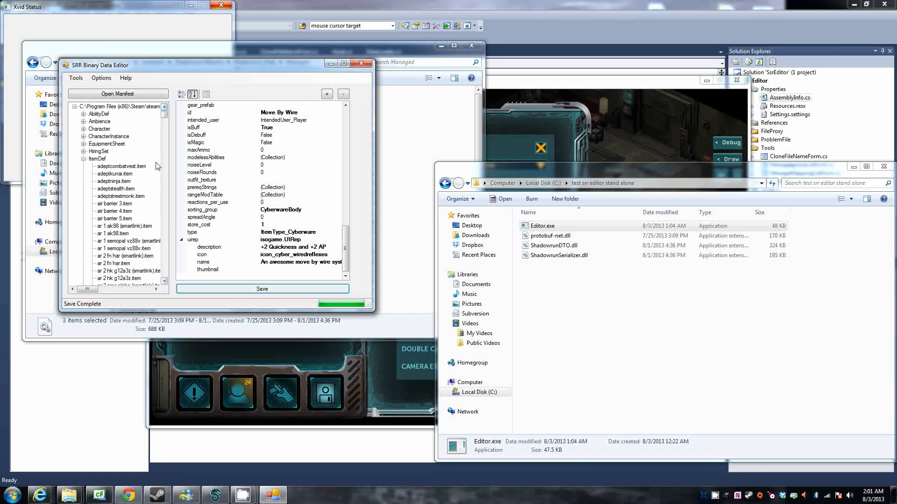
pyautogui.click(121, 211)
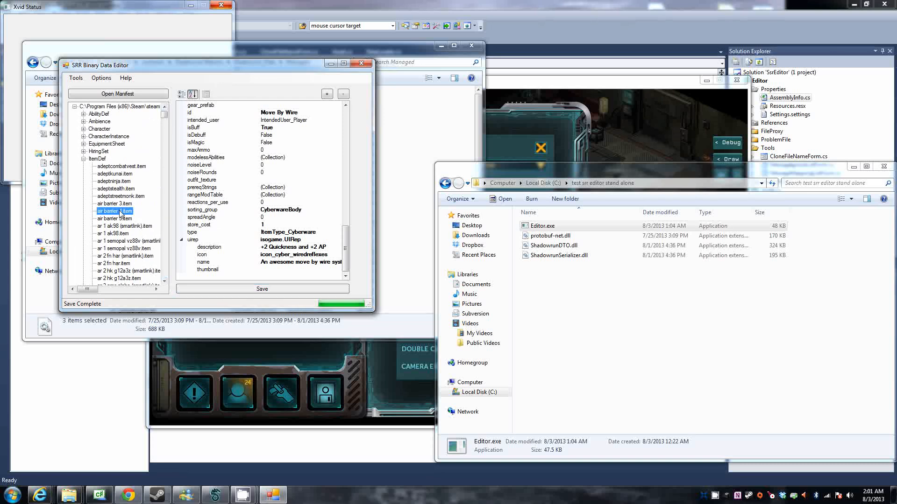
pyautogui.click(84, 159)
pyautogui.click(84, 159)
pyautogui.scroll(3, 138, 137)
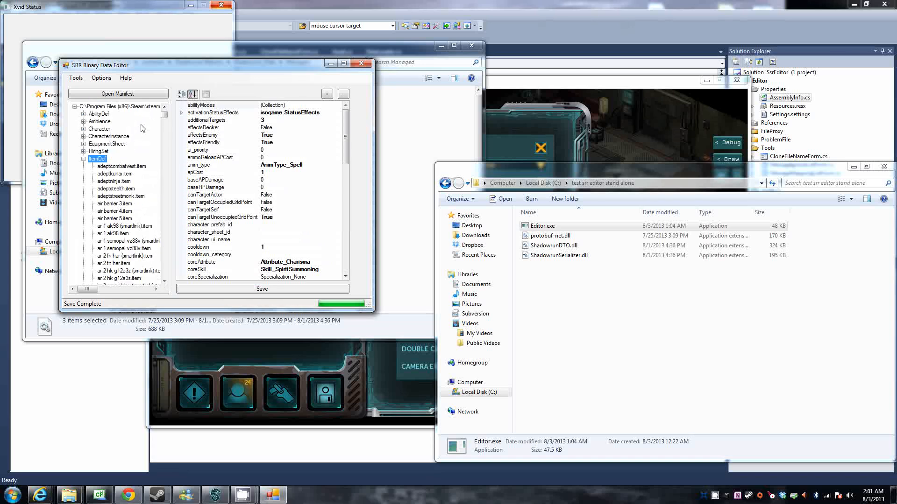
pyautogui.click(83, 144)
pyautogui.click(130, 159)
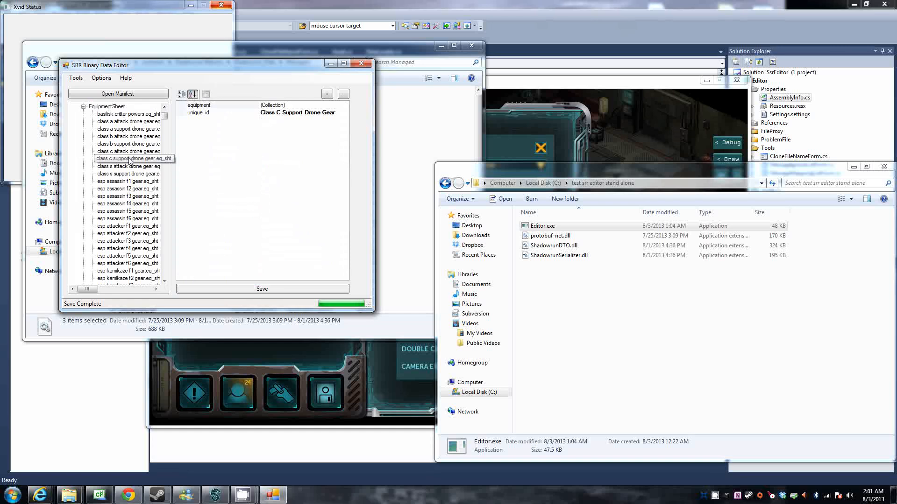
pyautogui.write('me')
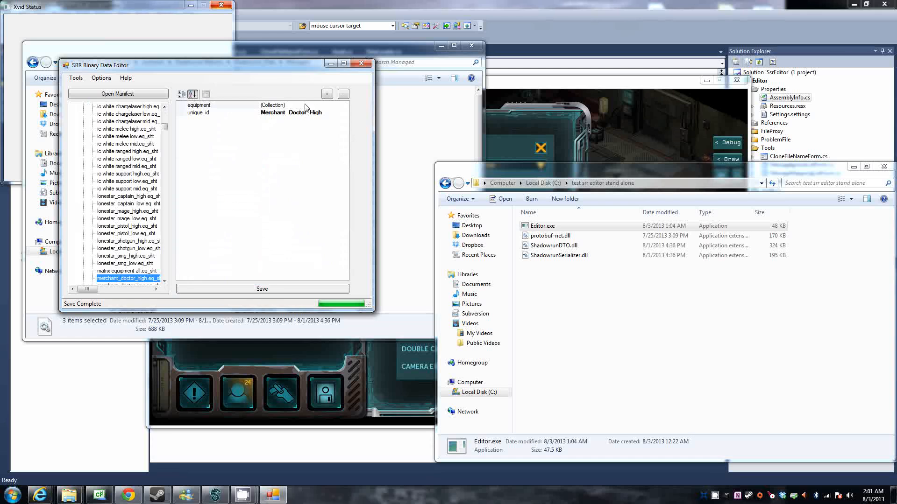
pyautogui.click(321, 106)
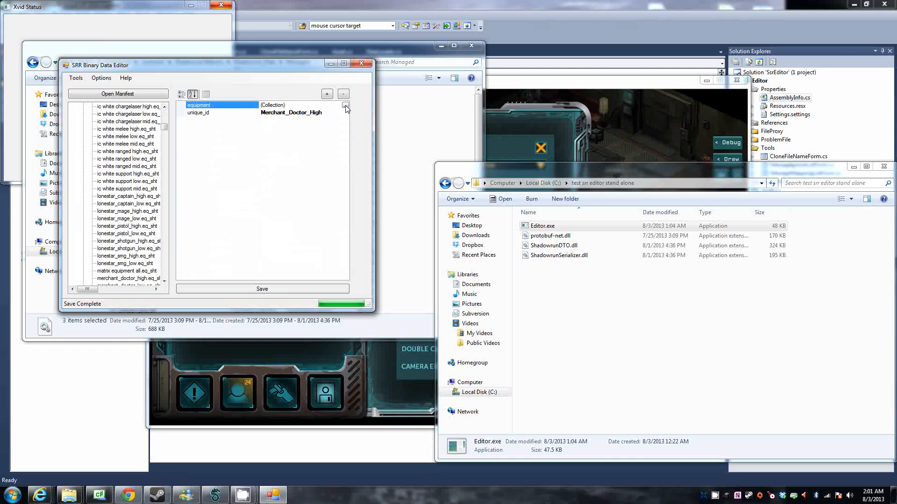
pyautogui.click(345, 106)
# Examine the prefab_name values of the existing entries toward the end of the equipment collection.
pyautogui.scroll(-3, 422, 251)
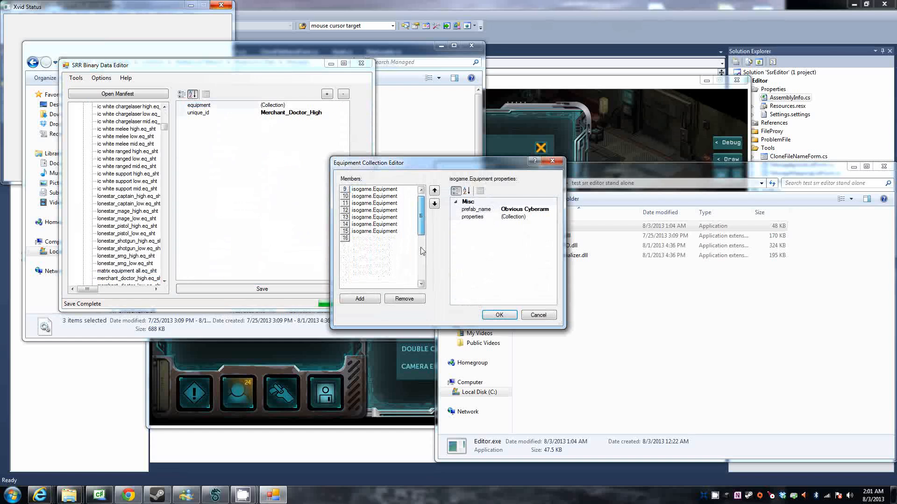
pyautogui.scroll(-3, 422, 251)
pyautogui.click(376, 267)
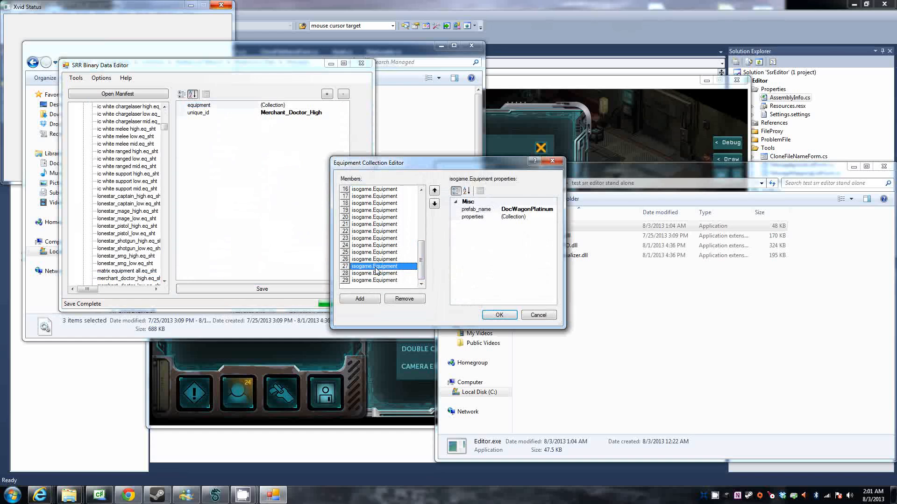
pyautogui.click(379, 204)
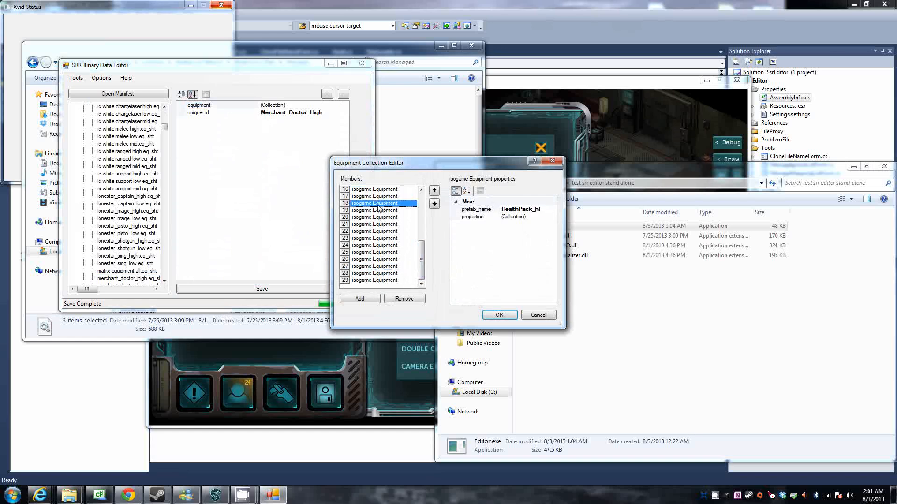
pyautogui.click(383, 281)
pyautogui.click(384, 273)
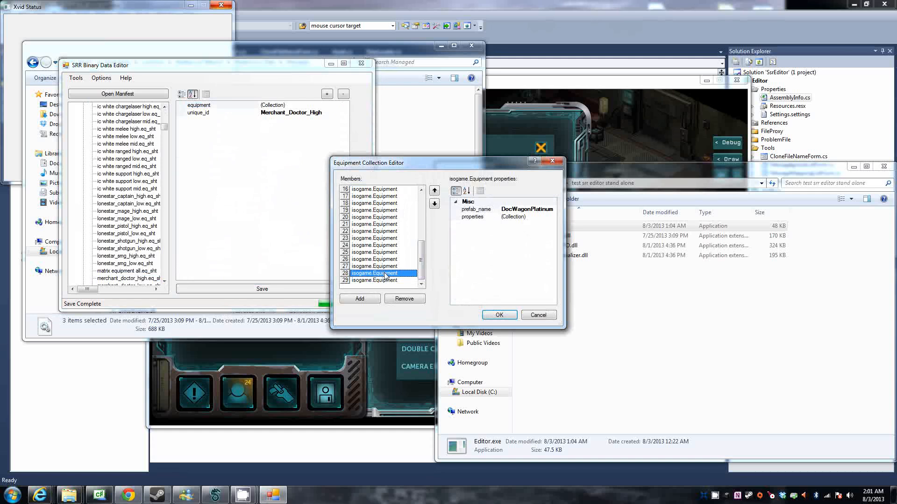
pyautogui.click(385, 266)
pyautogui.click(384, 273)
pyautogui.click(384, 280)
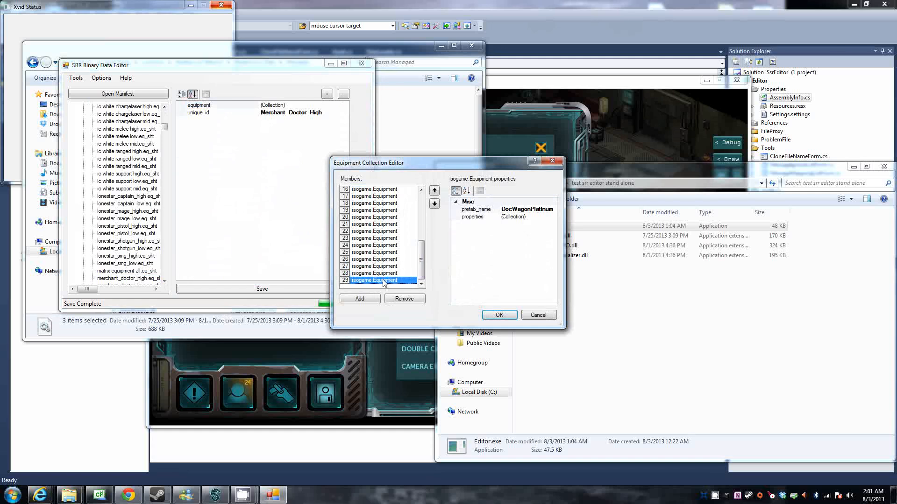
# Add an equipment entry with the prefab_name Move By Wire, accept the collection, and save the merchant sheet.
pyautogui.click(363, 299)
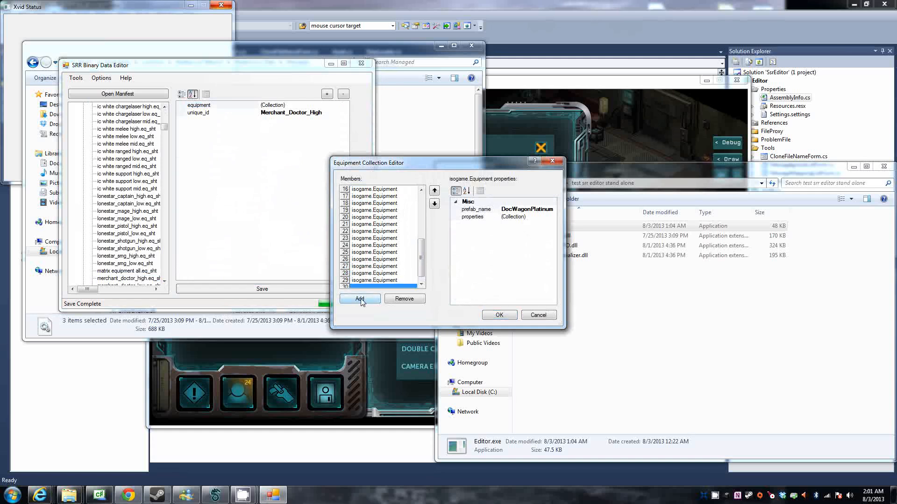
pyautogui.click(514, 211)
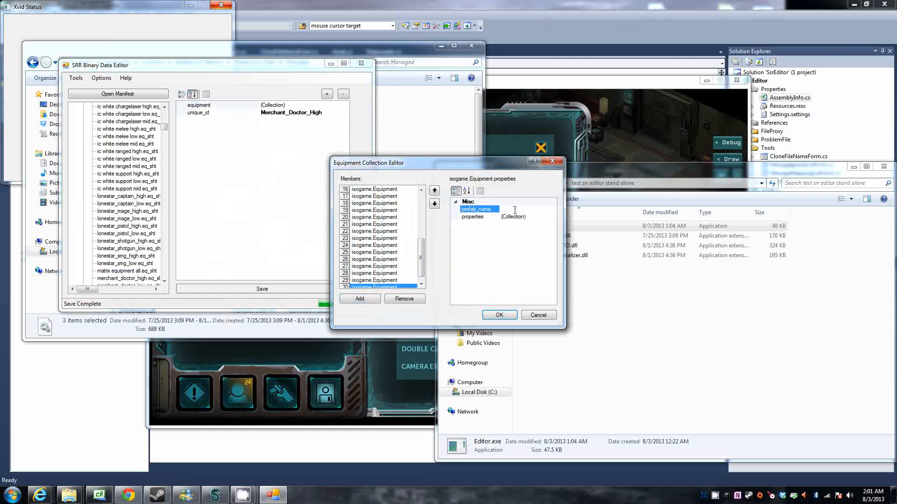
pyautogui.write('Move By Wire')
pyautogui.click(500, 316)
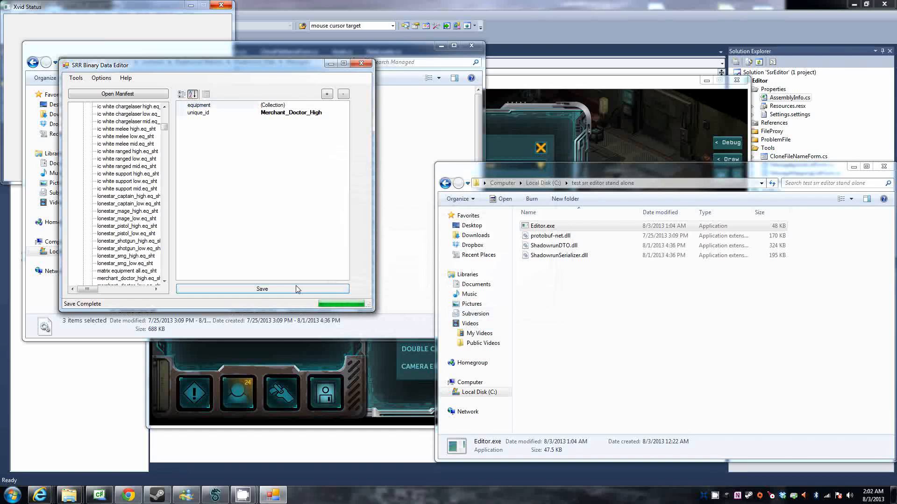
# Switch to Shadowrun, load The Dead Man's Switch save at The Union, and enter the level.
pyautogui.click(618, 85)
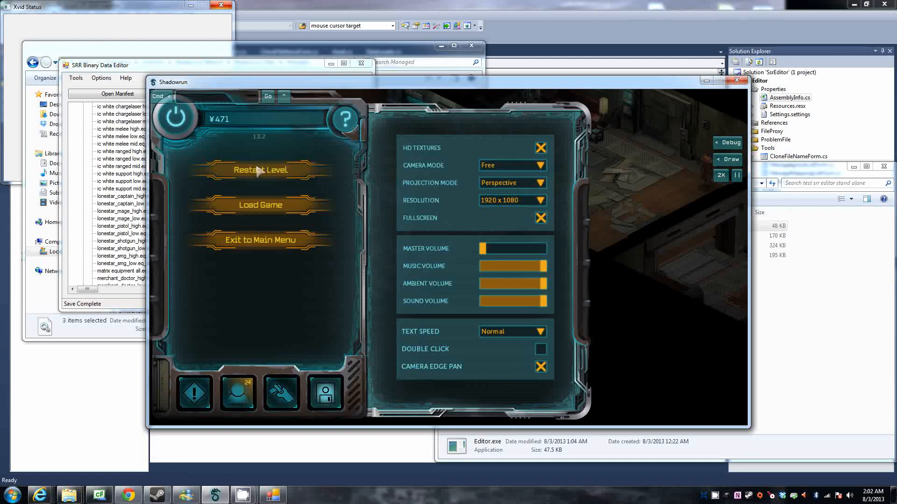
pyautogui.click(265, 210)
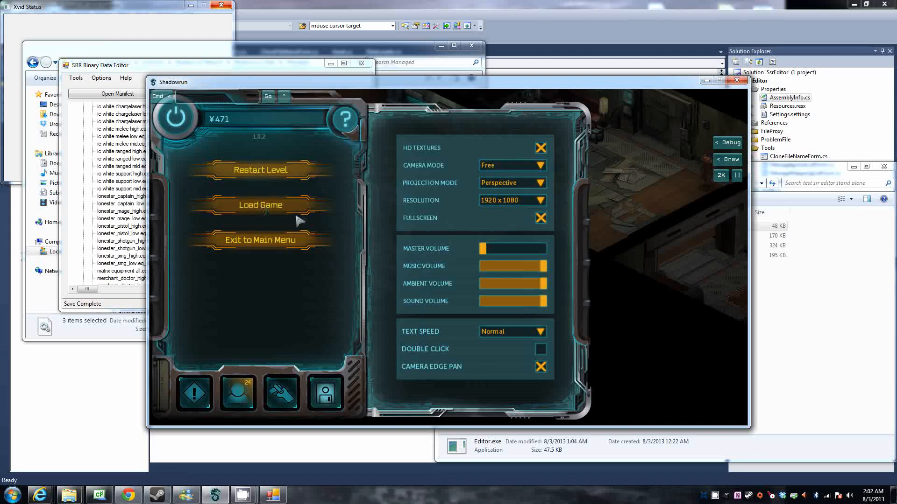
pyautogui.click(580, 409)
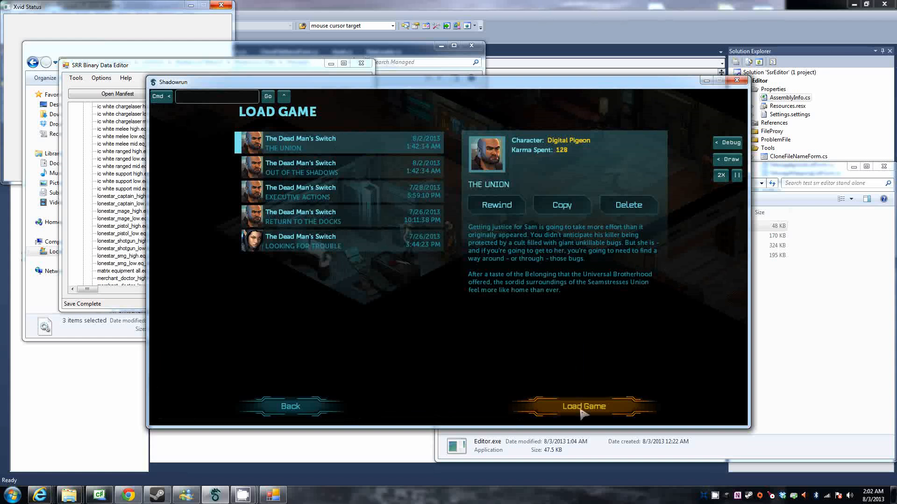
pyautogui.click(489, 326)
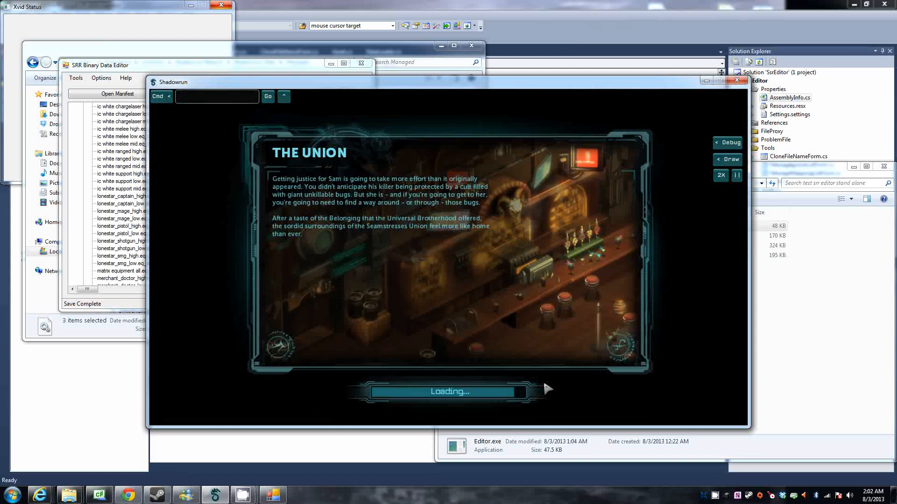
pyautogui.click(501, 392)
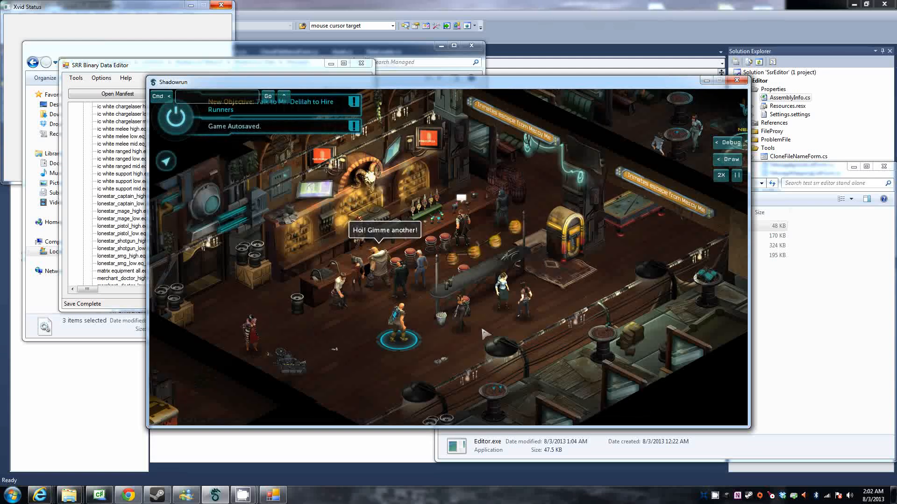
# Send the character through the door by the piano and across the back rooms toward the doctor merchant.
pyautogui.moveTo(583, 184); pyautogui.dragTo(517, 284)
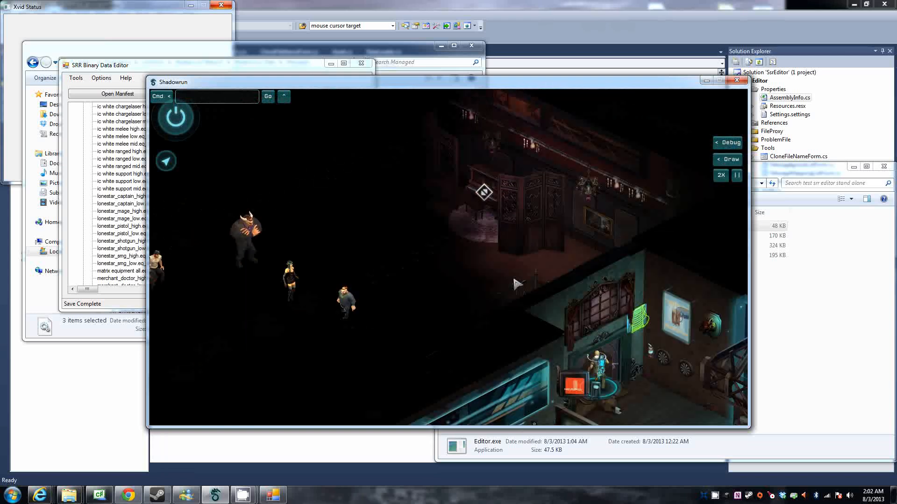
pyautogui.click(517, 284)
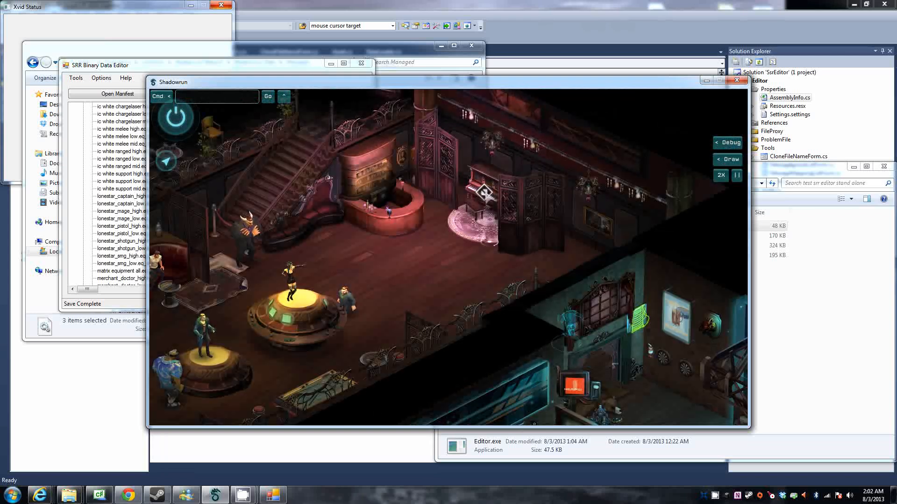
pyautogui.click(484, 193)
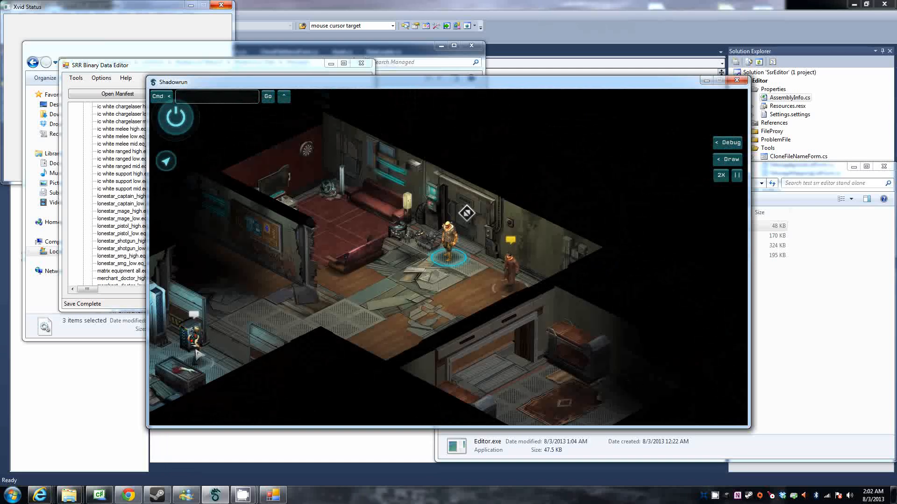
pyautogui.click(197, 354)
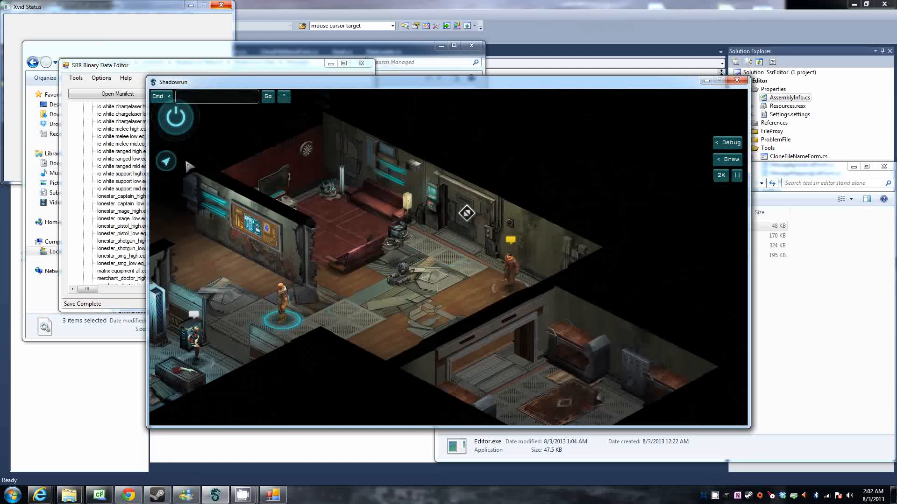
# Check the character sheet for the Action Pool, Essence and Quickness before installing the cyberware, and close it.
pyautogui.click(176, 117)
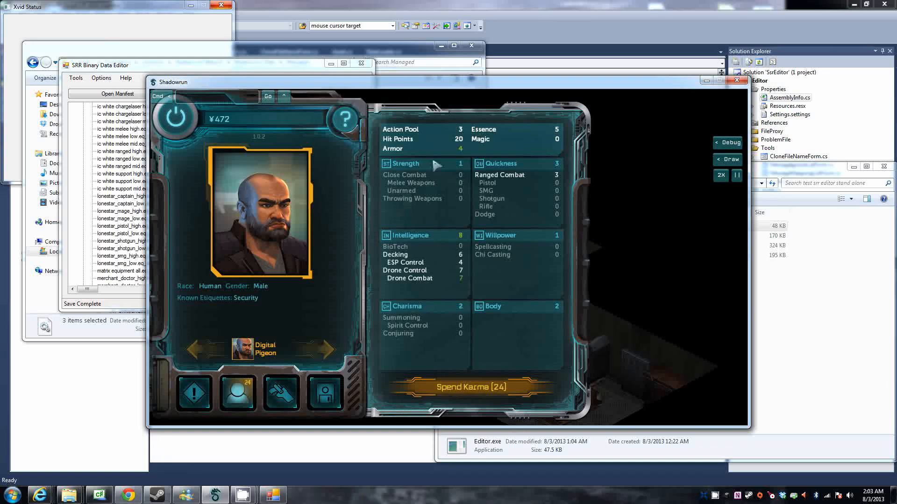
pyautogui.press('Escape')
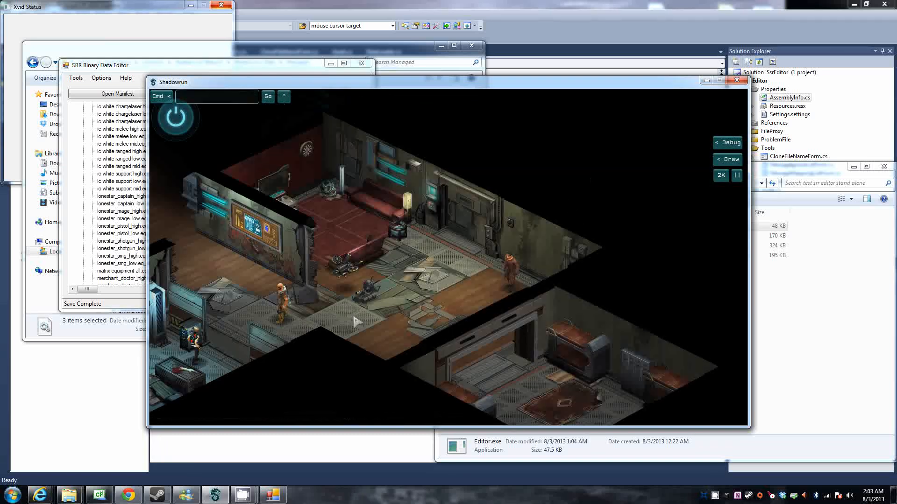
pyautogui.press('c')
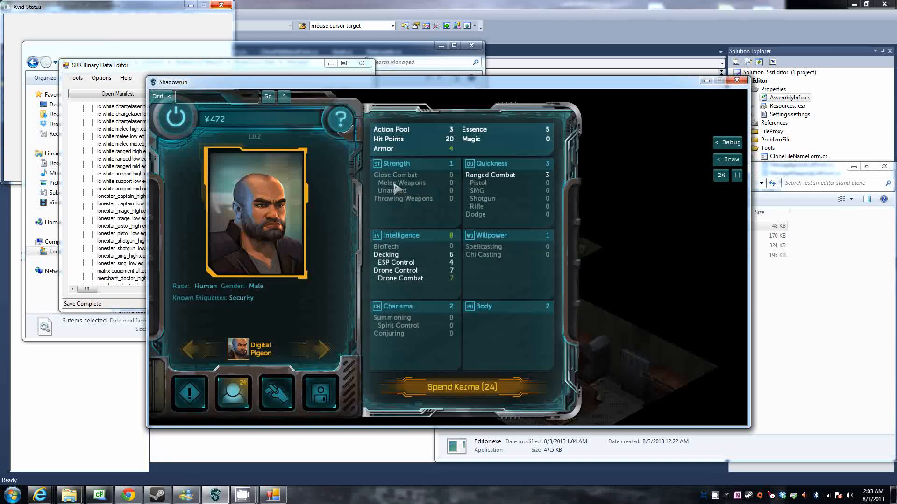
pyautogui.press('Escape')
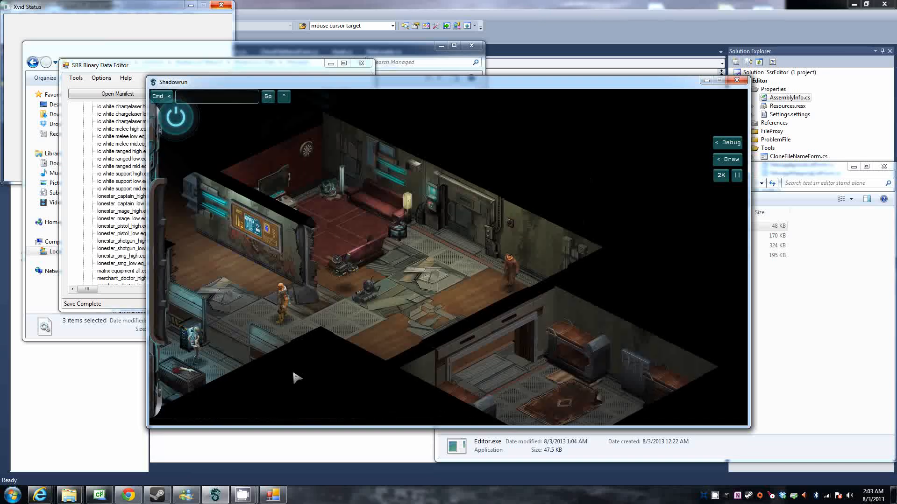
# Talk to the doctor merchant and ask to look at her cyberware.
pyautogui.click(196, 353)
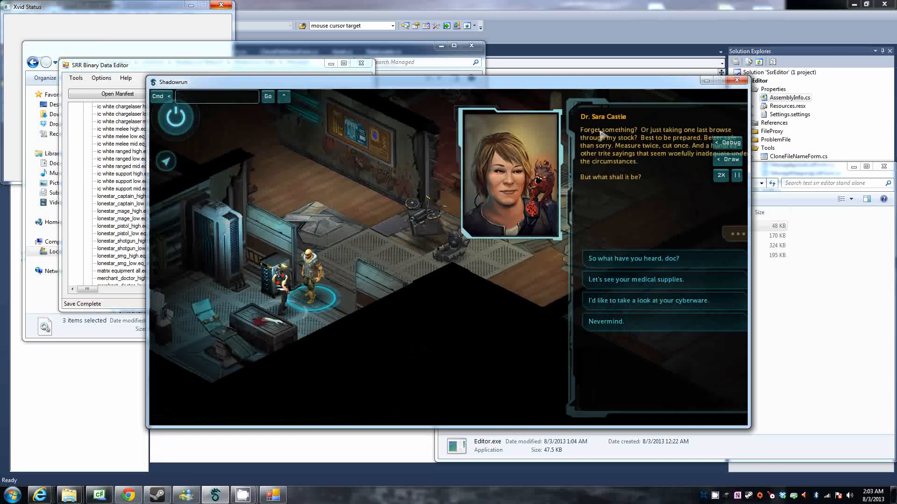
pyautogui.click(630, 303)
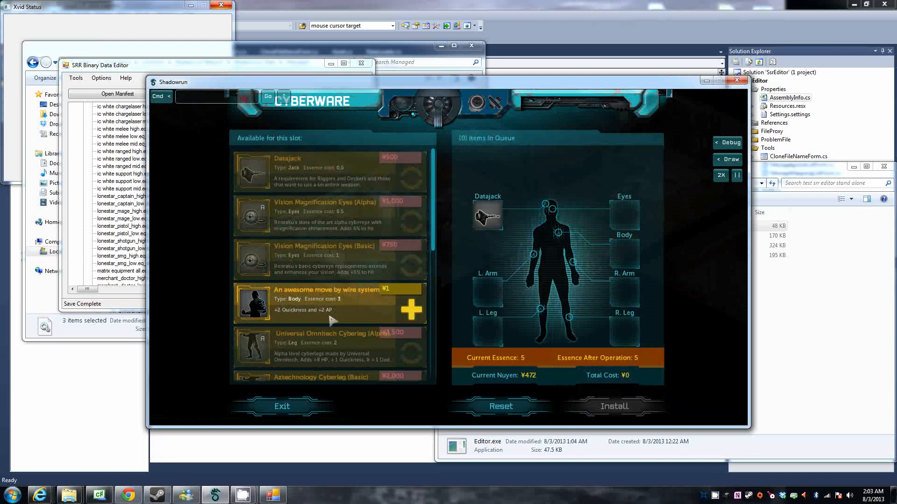
# Queue the awesome move by wire system for the Body slot and confirm its installation.
pyautogui.click(411, 312)
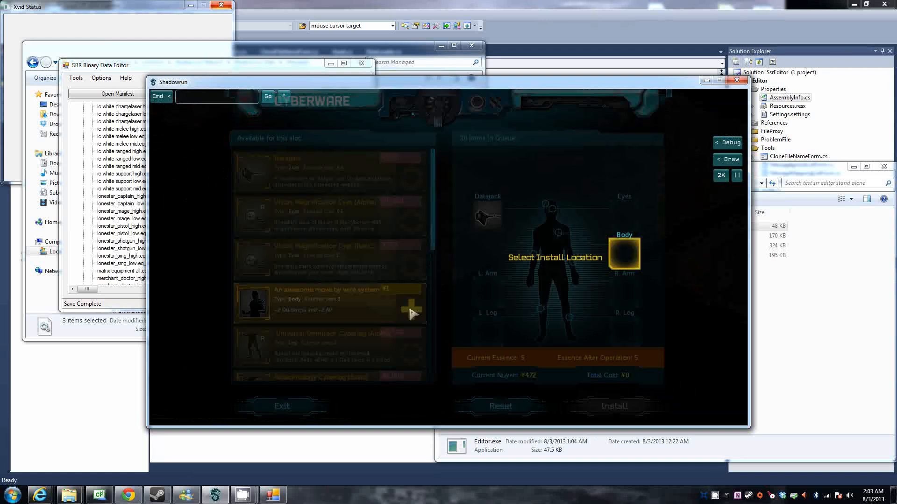
pyautogui.click(634, 257)
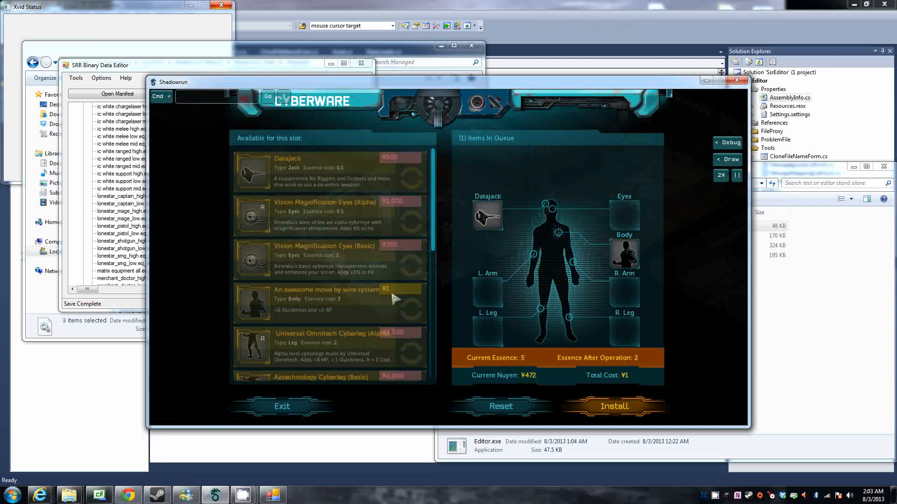
pyautogui.click(622, 407)
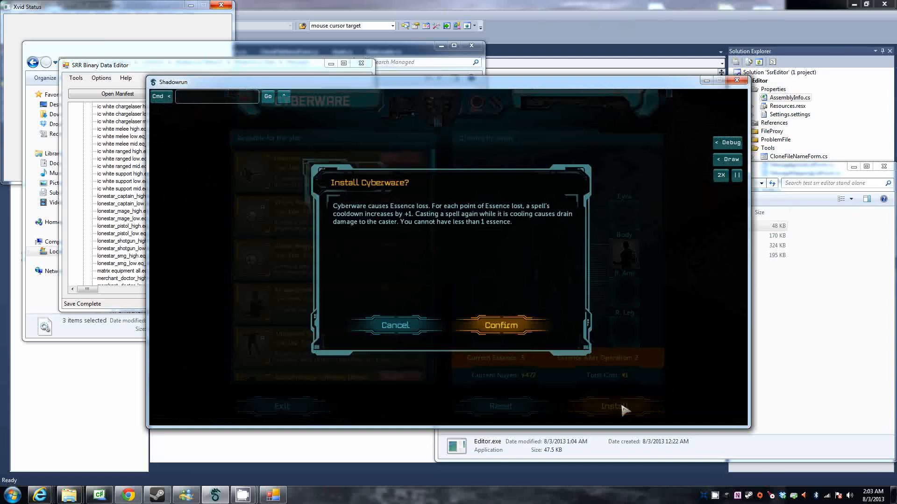
pyautogui.click(509, 330)
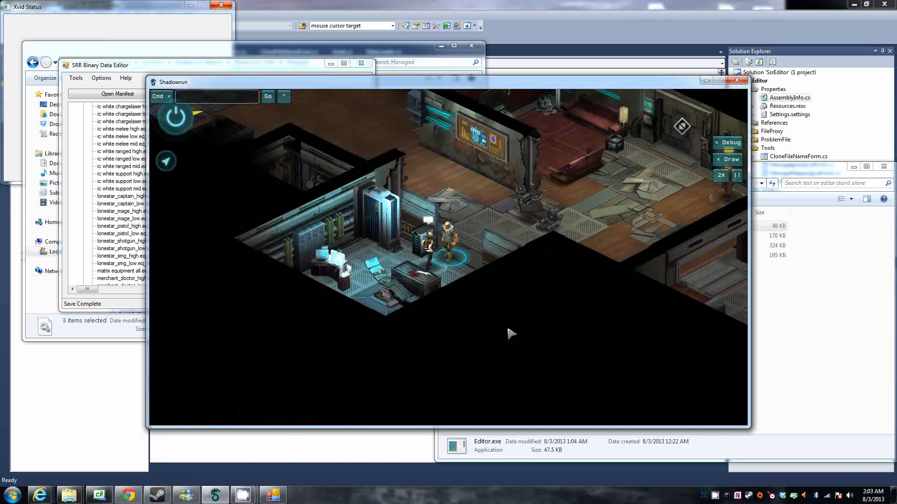
# Check the character's stats and the move by wire system in the Body cyberware slot, and close the character sheet.
pyautogui.press('c')
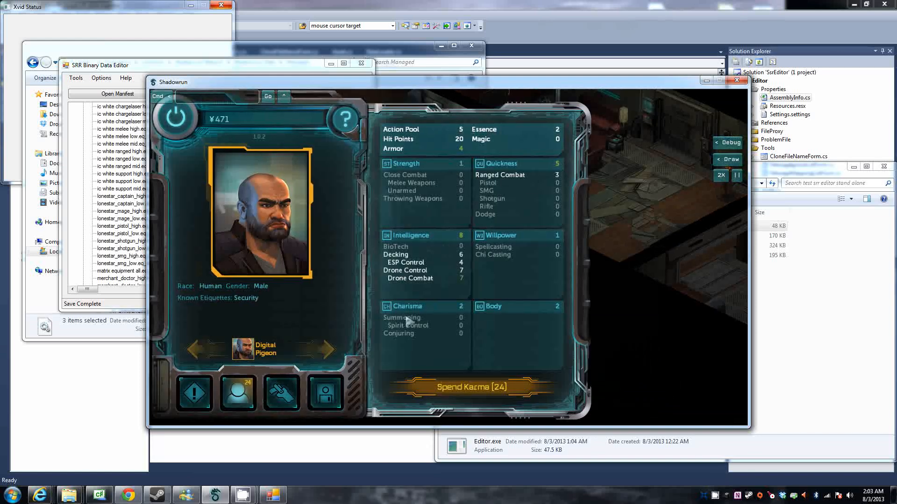
pyautogui.click(280, 399)
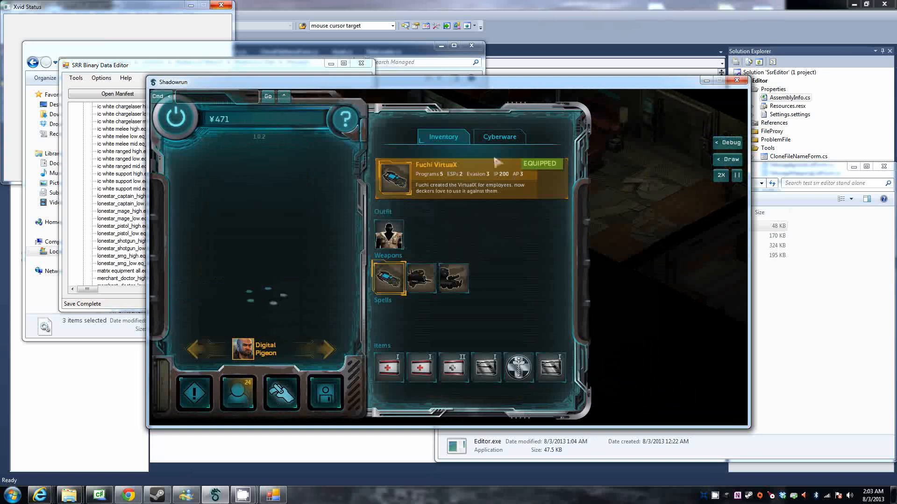
pyautogui.click(505, 137)
pyautogui.click(545, 284)
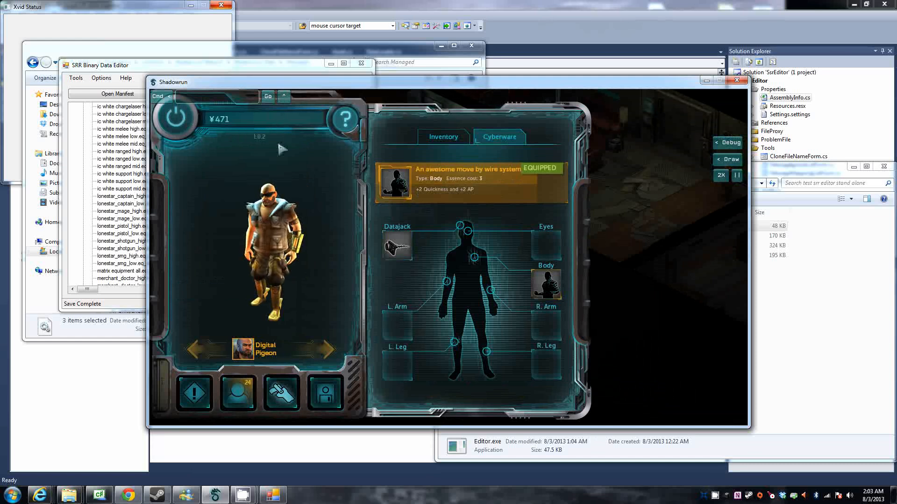
pyautogui.click(184, 123)
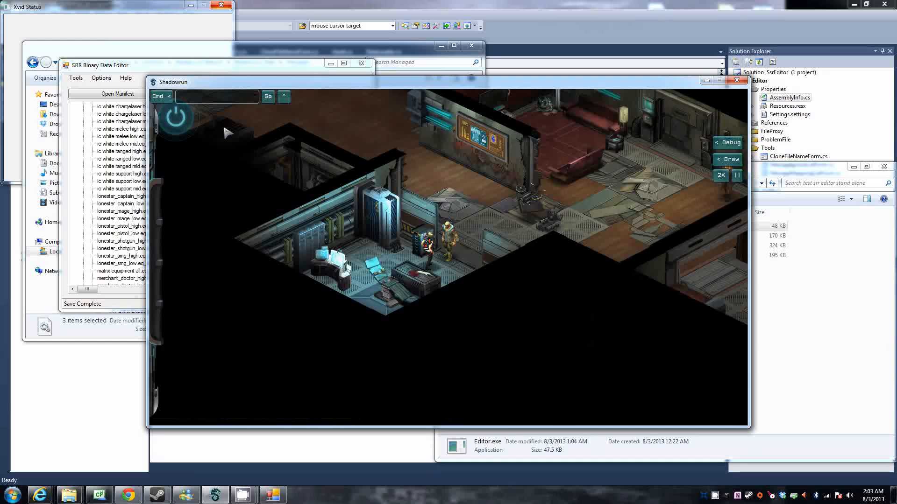
# Switch to SRR Binary Data Editor, view the user config file location, and dismiss the message.
pyautogui.click(232, 66)
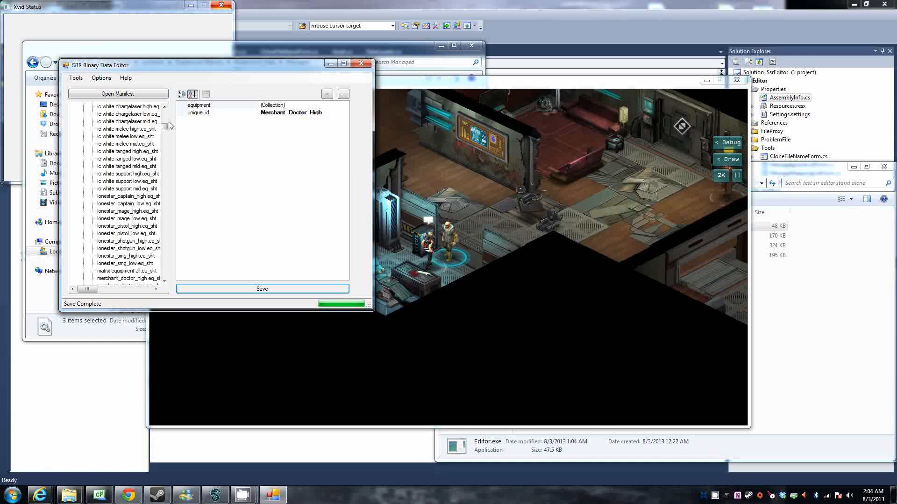
pyautogui.click(125, 78)
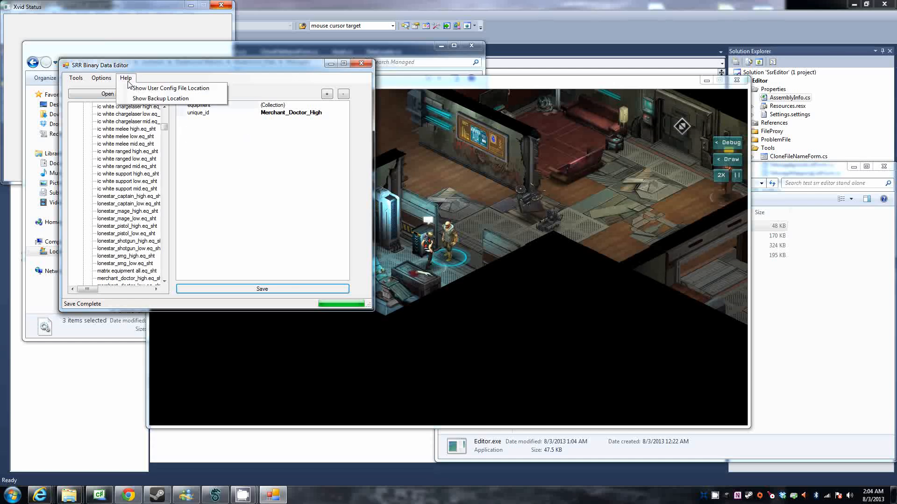
pyautogui.click(171, 89)
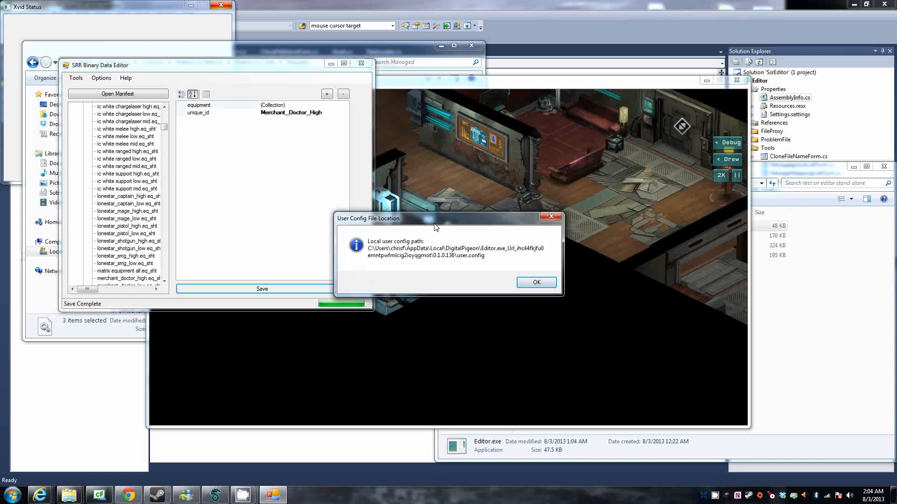
pyautogui.moveTo(434, 225); pyautogui.dragTo(294, 165)
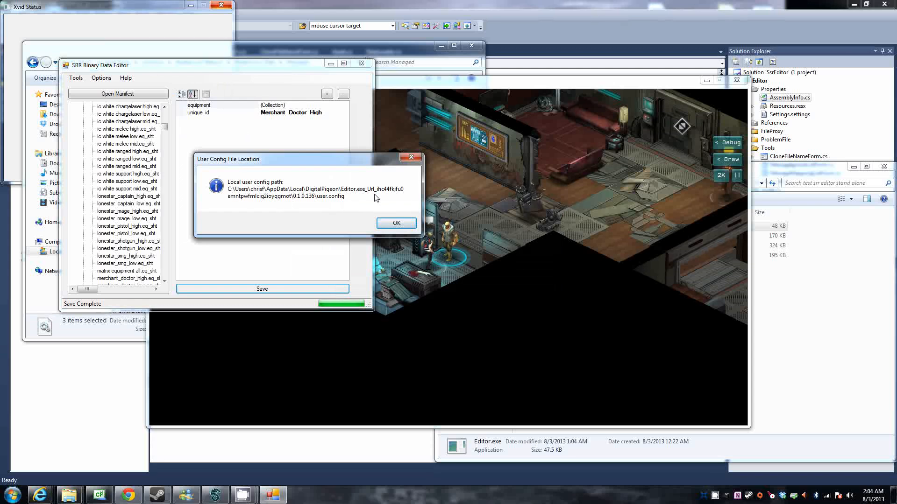
pyautogui.click(396, 224)
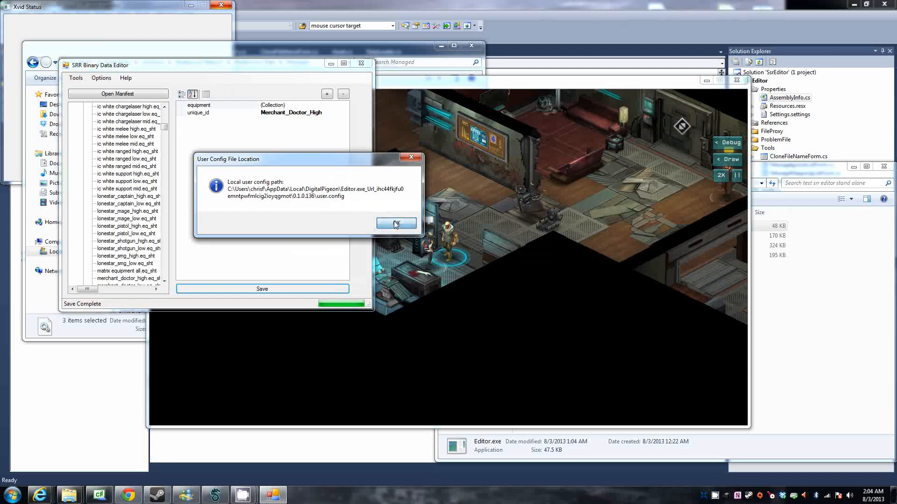
# Review the available backup options, view the backup files location, and dismiss the message.
pyautogui.click(130, 78)
pyautogui.moveTo(110, 80)
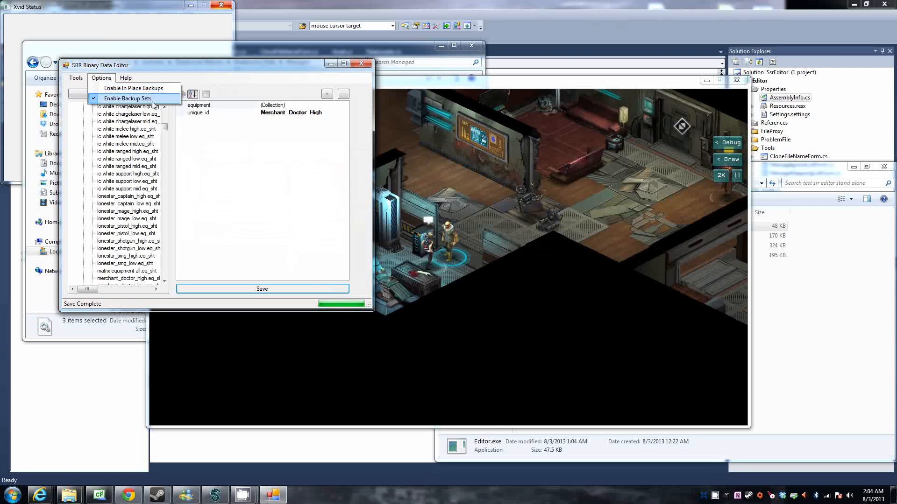
pyautogui.click(172, 76)
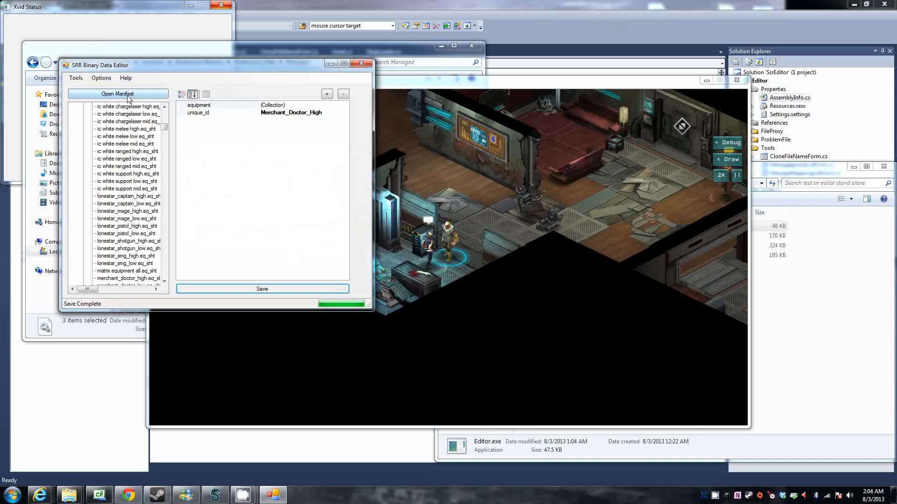
pyautogui.click(126, 78)
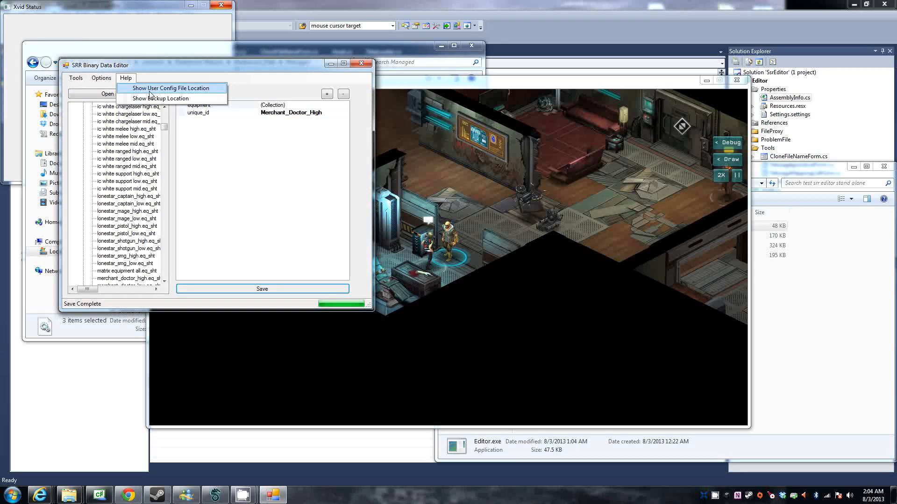
pyautogui.click(189, 99)
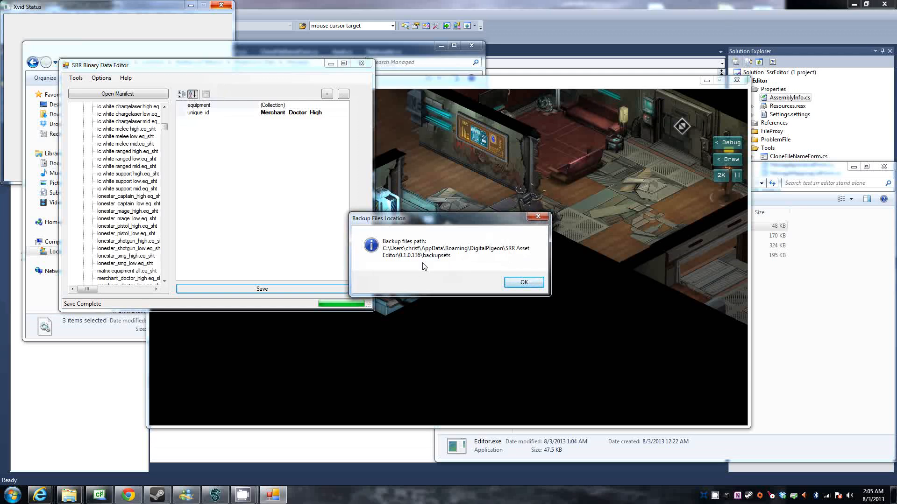
pyautogui.click(532, 283)
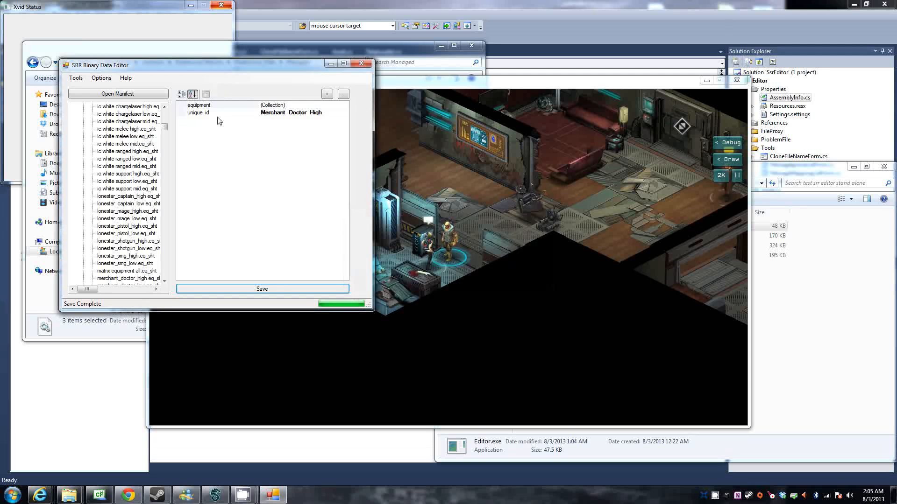
# Enable in-place backups and switch the option back off, leaving backup sets enabled.
pyautogui.click(101, 78)
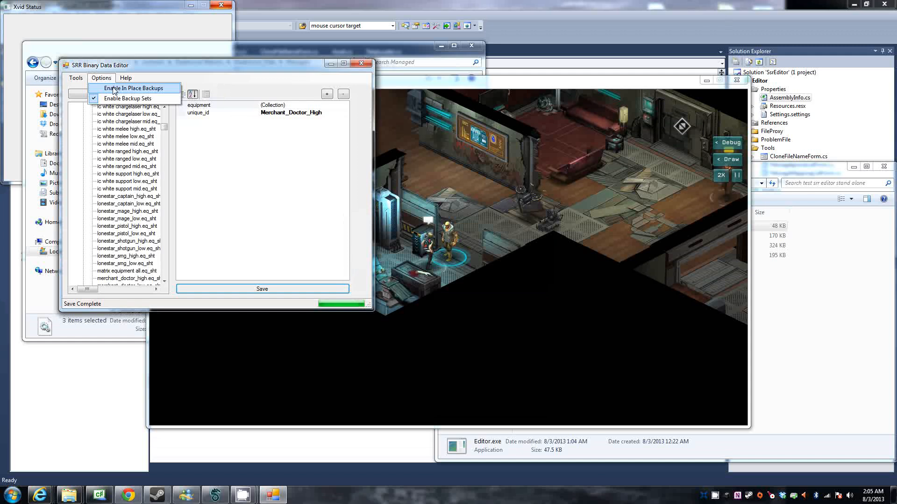
pyautogui.click(136, 89)
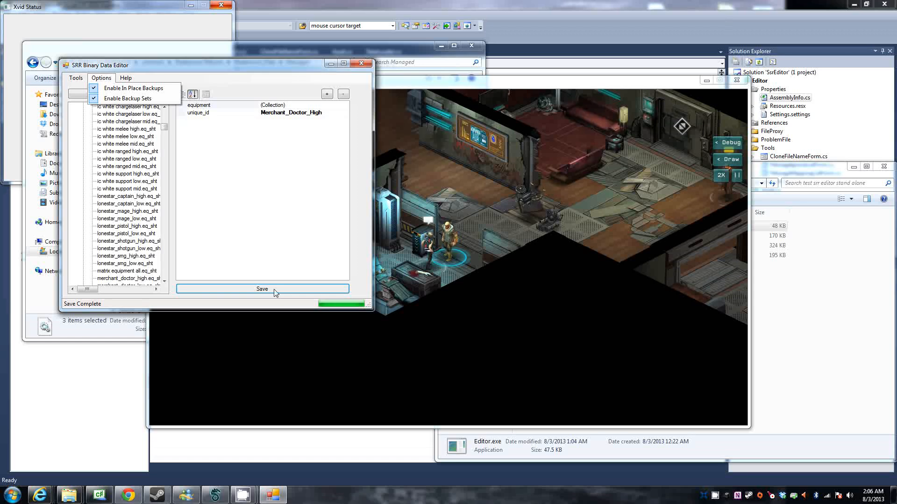
pyautogui.click(122, 89)
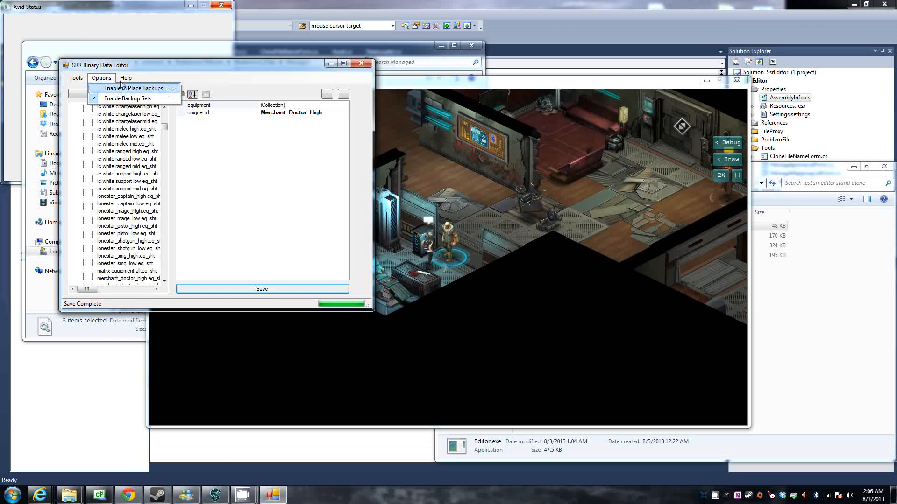
pyautogui.click(101, 78)
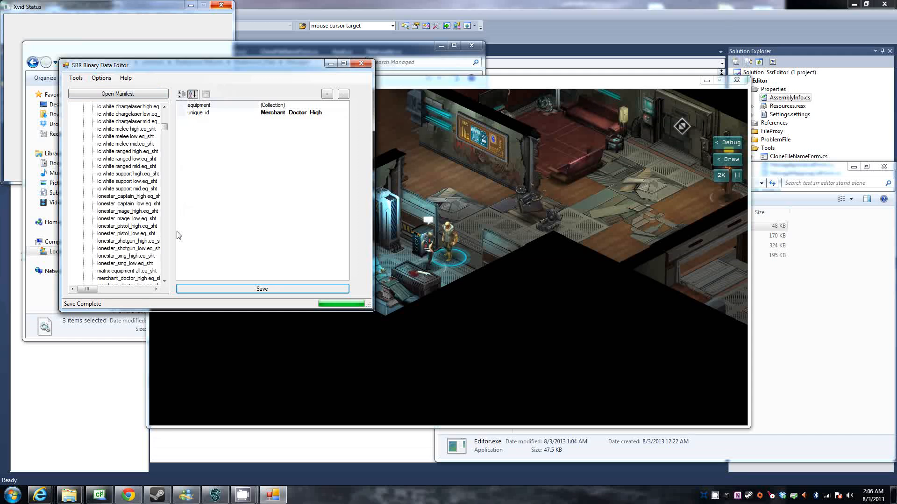
# Collapse the EquipmentSheet group in the asset tree and select the ItemDef group.
pyautogui.moveTo(165, 127); pyautogui.dragTo(164, 112)
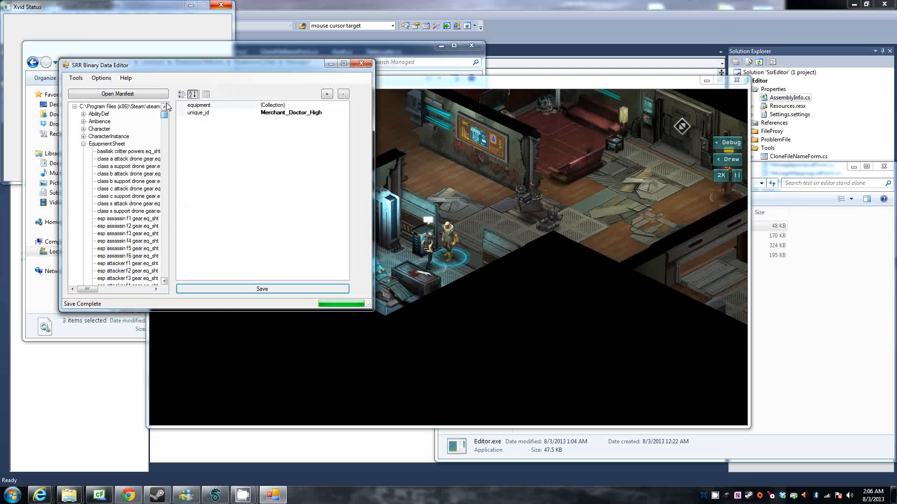
pyautogui.doubleClick(87, 144)
pyautogui.click(98, 159)
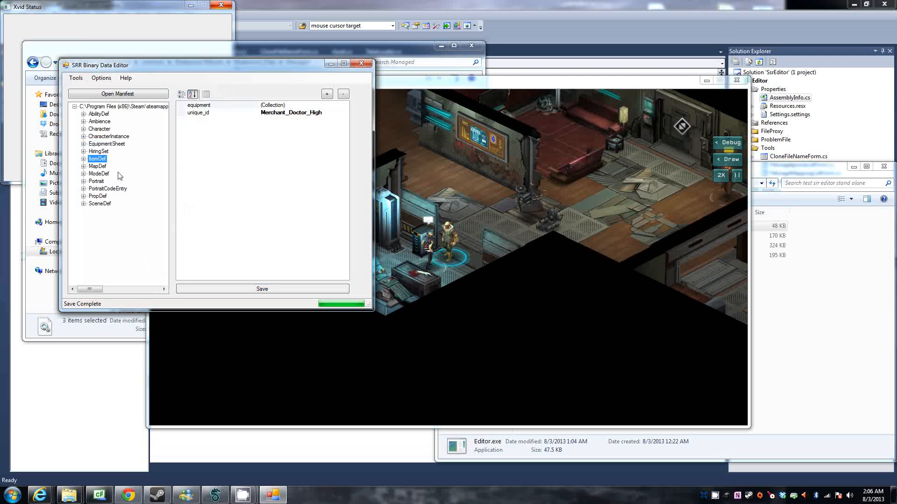
# Look through the file type mappings, remove the item.bytes mapping, and finish managing mappings.
pyautogui.click(75, 78)
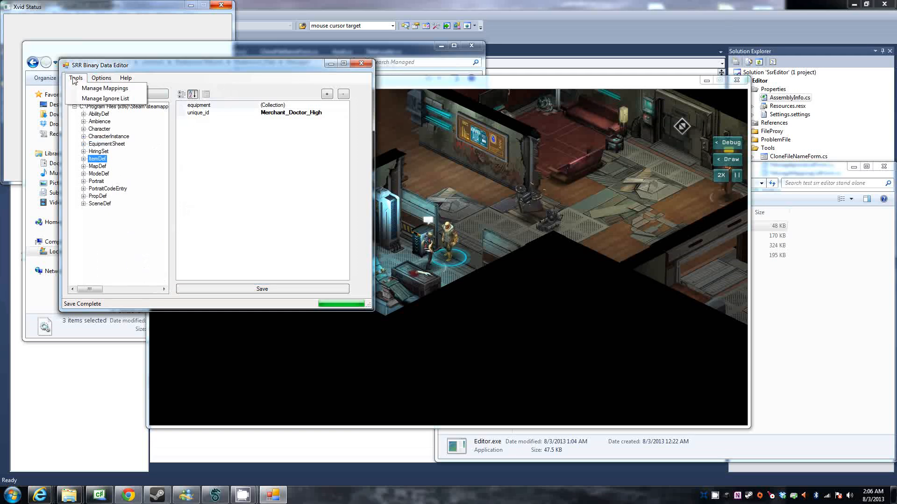
pyautogui.click(101, 89)
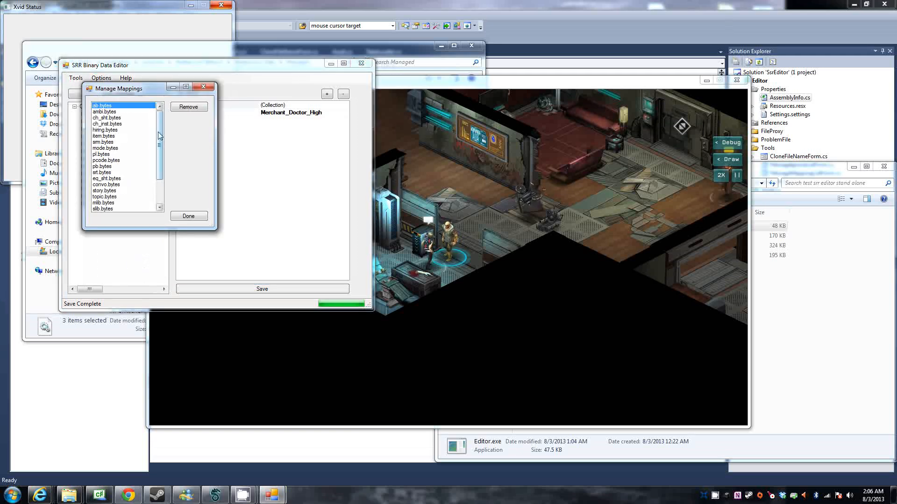
pyautogui.scroll(-2, 159, 126)
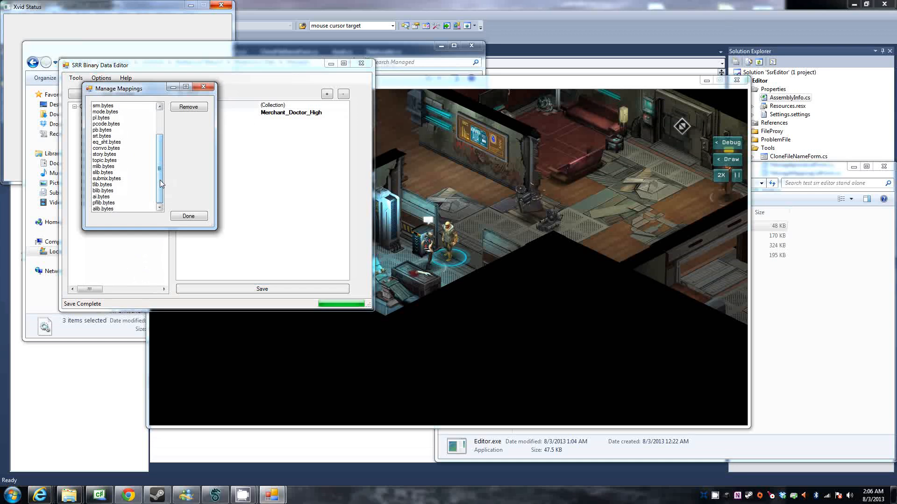
pyautogui.scroll(2, 161, 169)
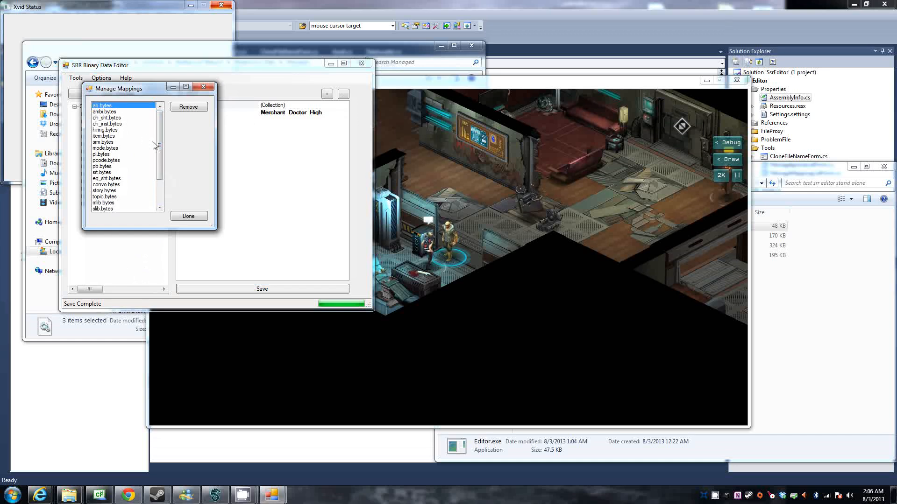
pyautogui.moveTo(160, 144); pyautogui.dragTo(159, 171)
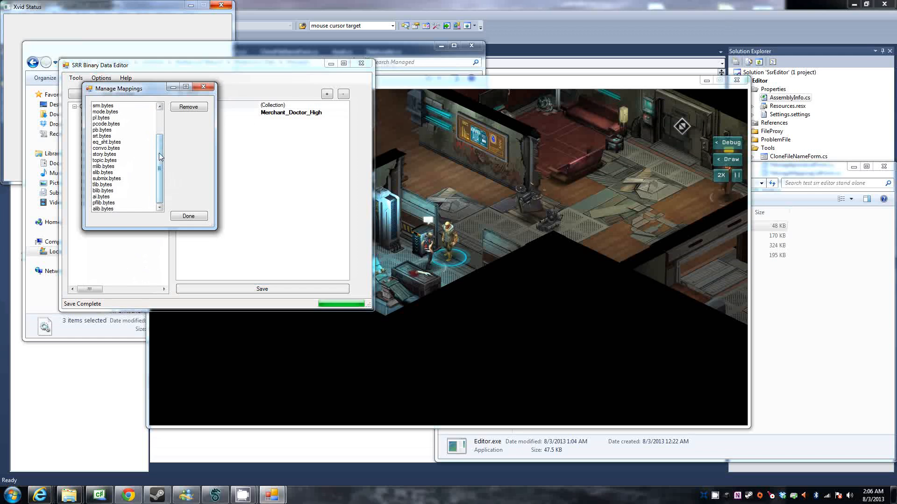
pyautogui.moveTo(158, 153); pyautogui.dragTo(162, 129)
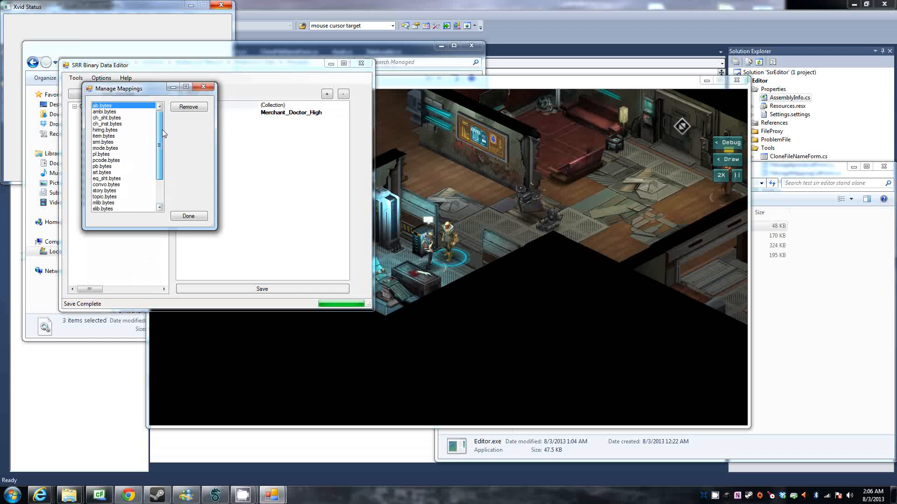
pyautogui.click(108, 136)
pyautogui.click(198, 108)
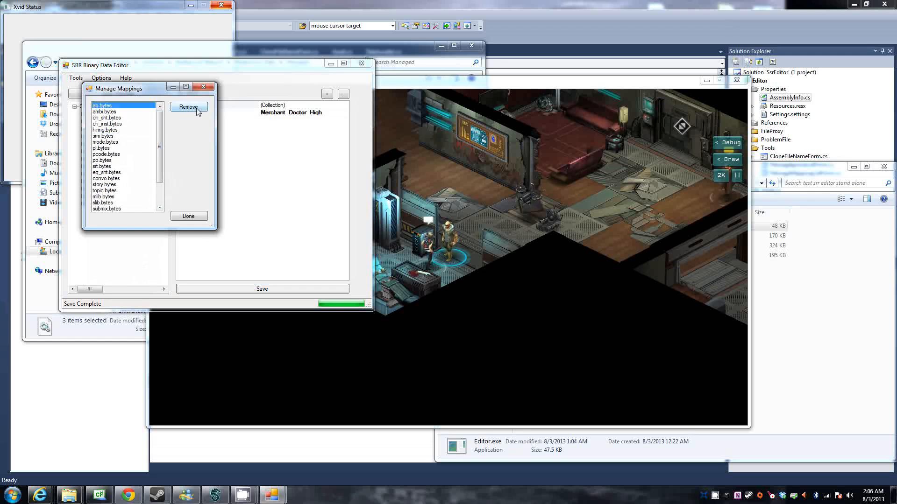
pyautogui.click(190, 218)
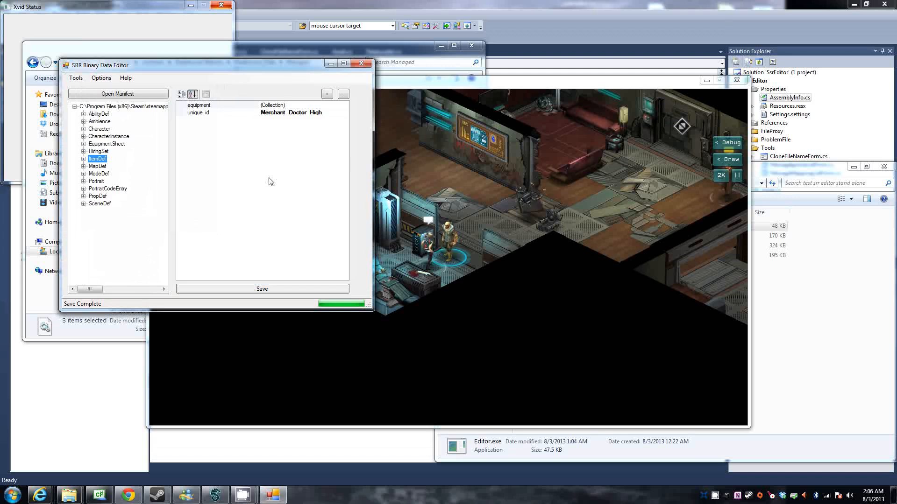
# Reload manifest.mf.bytes from the seattle data folder and skip the first unmapped item files one at a time.
pyautogui.click(106, 95)
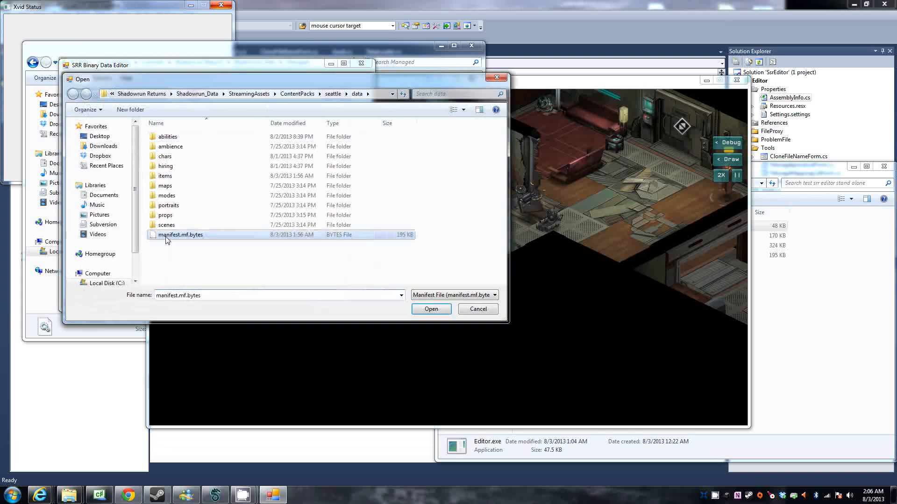
pyautogui.doubleClick(177, 235)
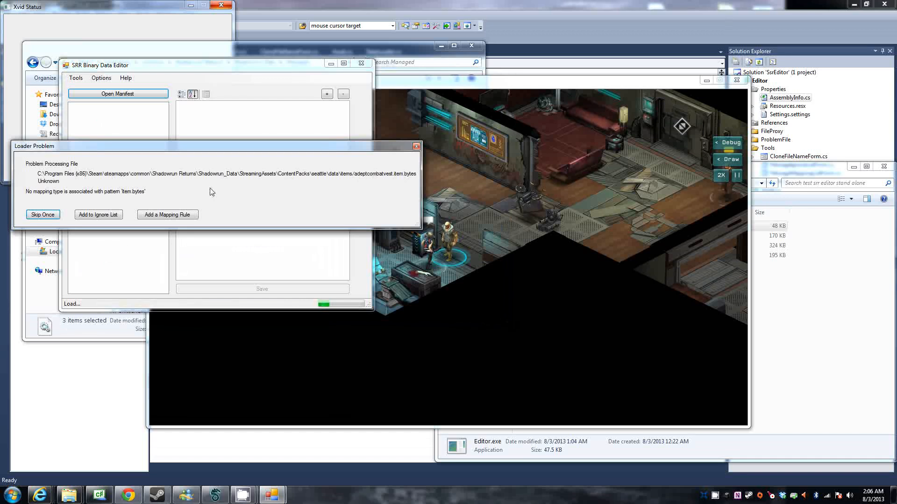
pyautogui.click(42, 215)
pyautogui.click(42, 215)
pyautogui.click(42, 215)
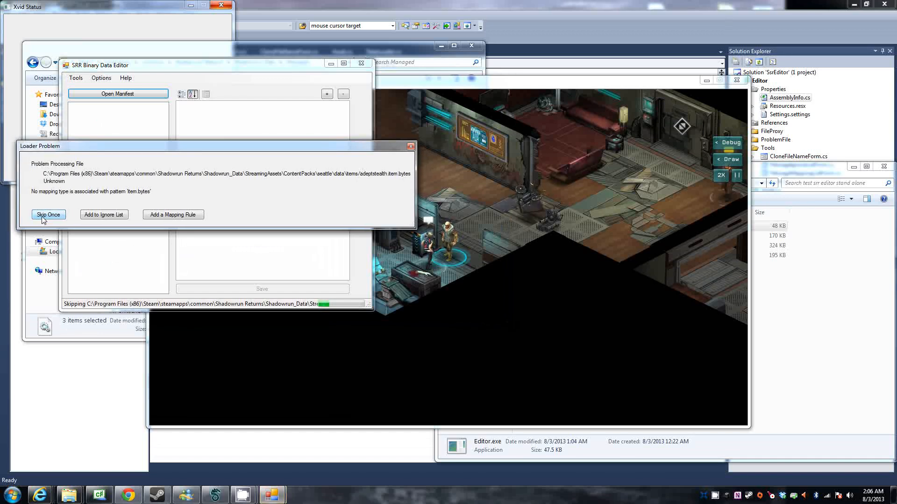
# Skip the adeptstealth item and the following unmapped files once, and add air barrier 3.item.bytes to the ignore list.
pyautogui.click(43, 215)
pyautogui.click(43, 215)
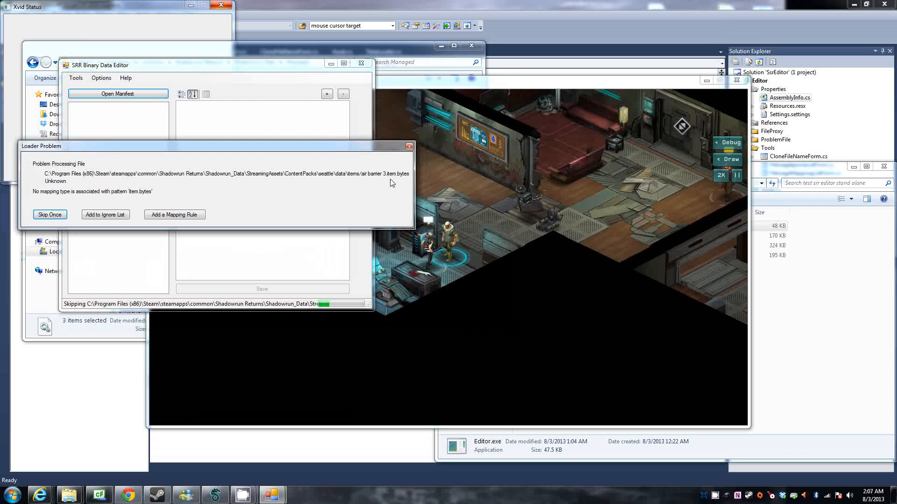
pyautogui.click(110, 215)
# Start a mapping rule for item.bytes from air barrier 4 and try the InteractionBehaviorTransition, InteractionBehaviorSummonPoint and InteractionBehaviorPickup types.
pyautogui.click(178, 217)
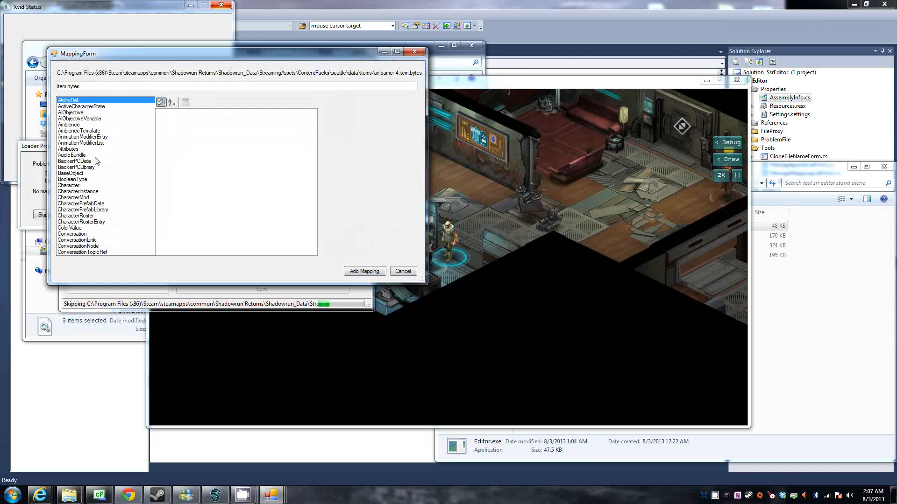
pyautogui.scroll(-7, 77, 133)
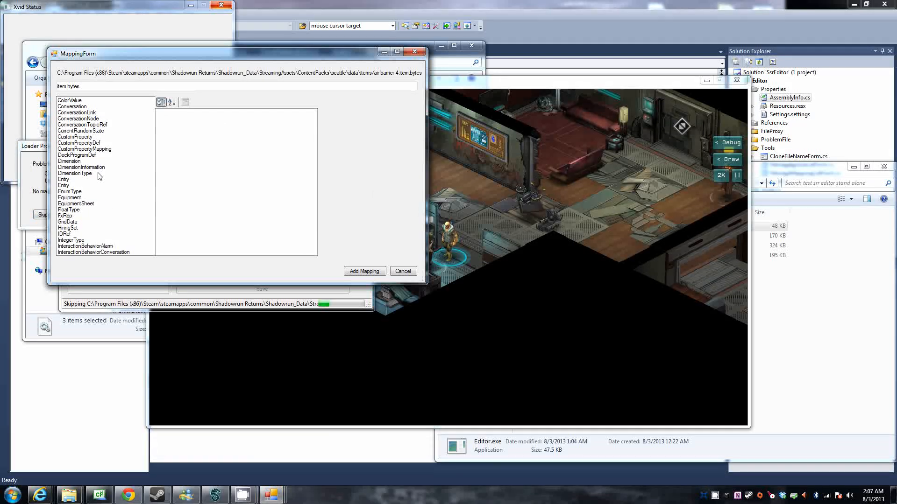
pyautogui.scroll(-4, 99, 176)
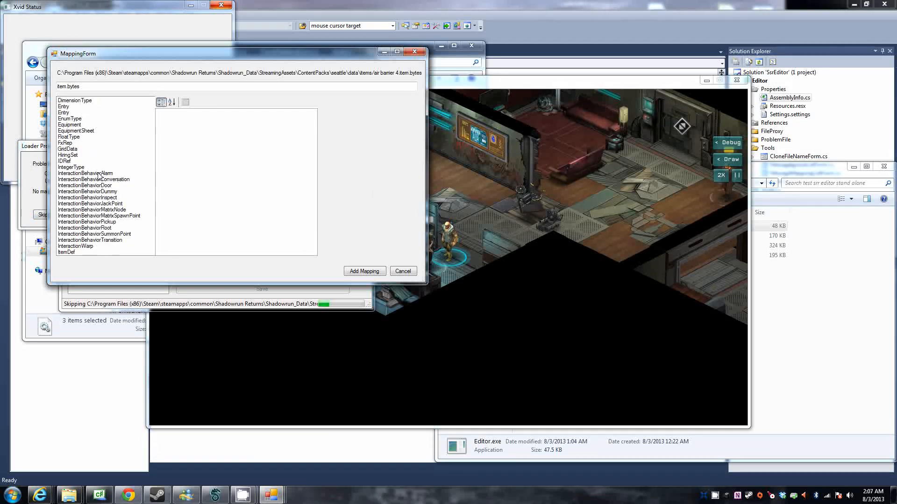
pyautogui.scroll(-6, 99, 176)
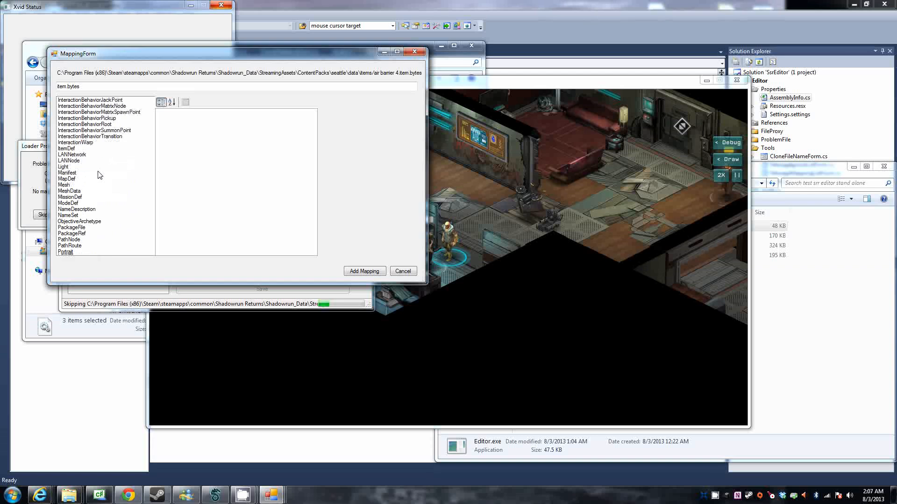
pyautogui.scroll(-1, 99, 175)
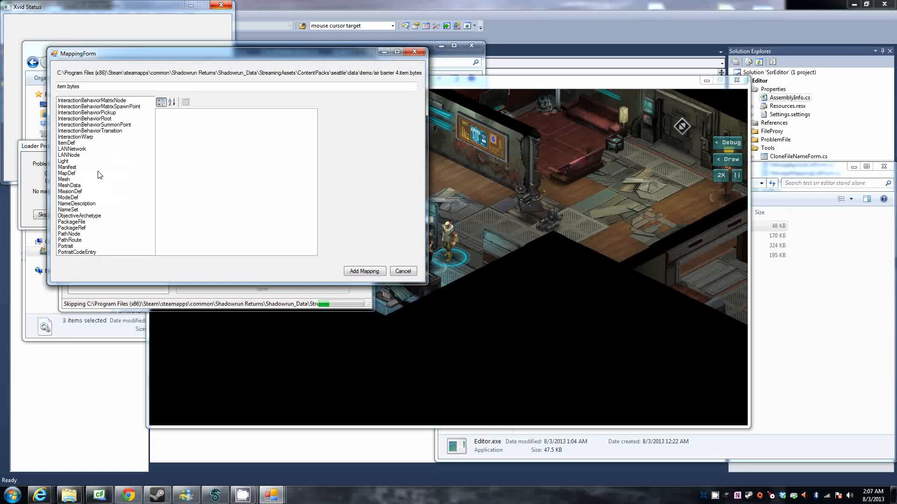
pyautogui.click(93, 131)
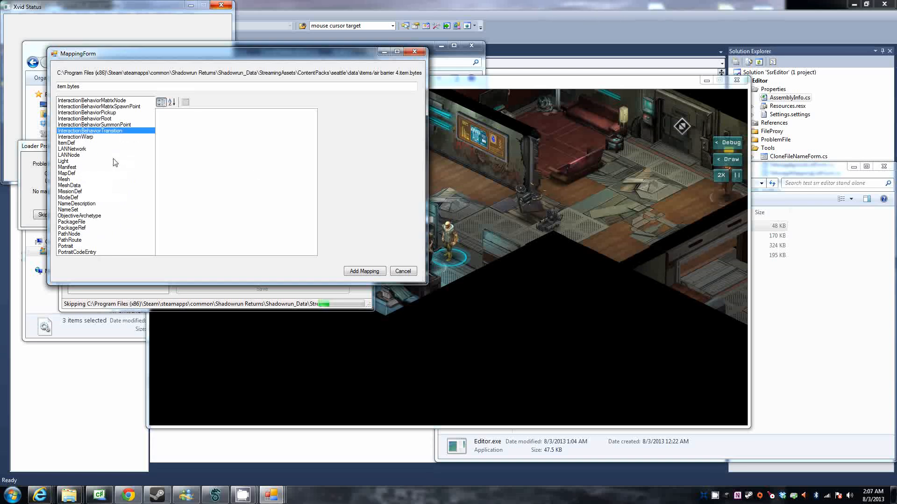
pyautogui.click(93, 125)
pyautogui.click(98, 112)
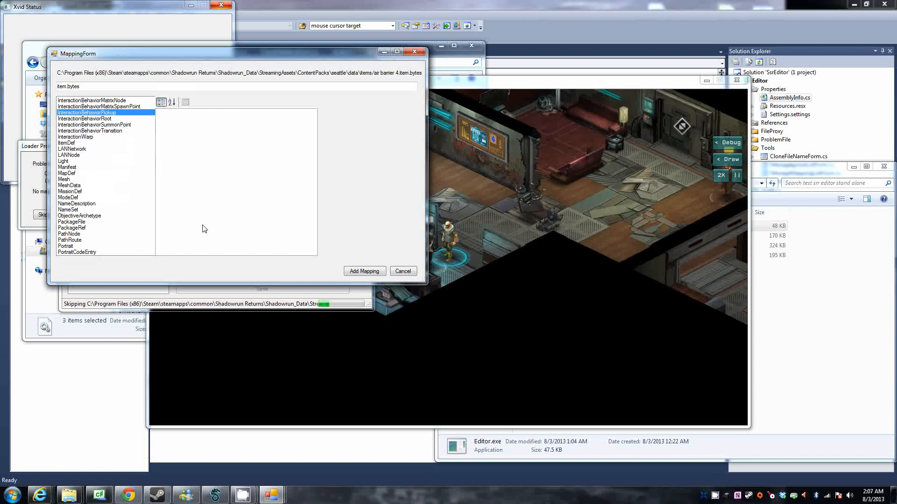
# Preview how air barrier 4 is read with each of the two Entry types.
pyautogui.scroll(-1, 97, 179)
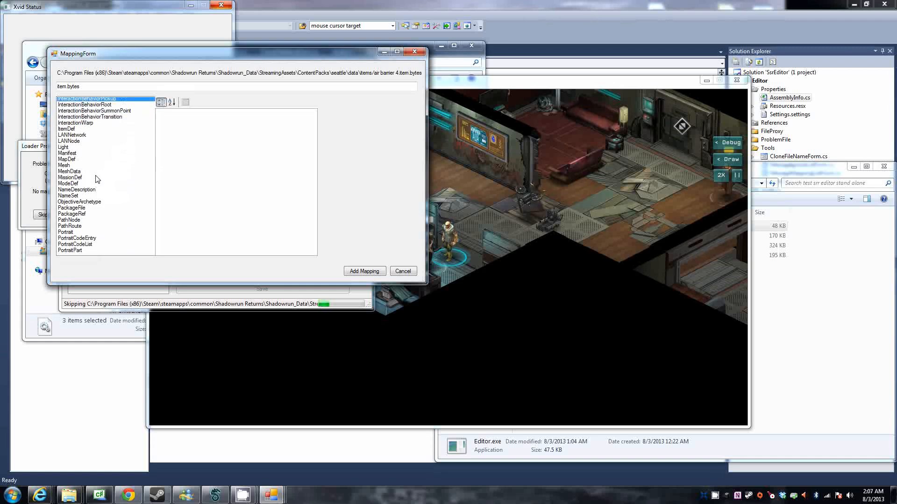
pyautogui.scroll(10, 97, 179)
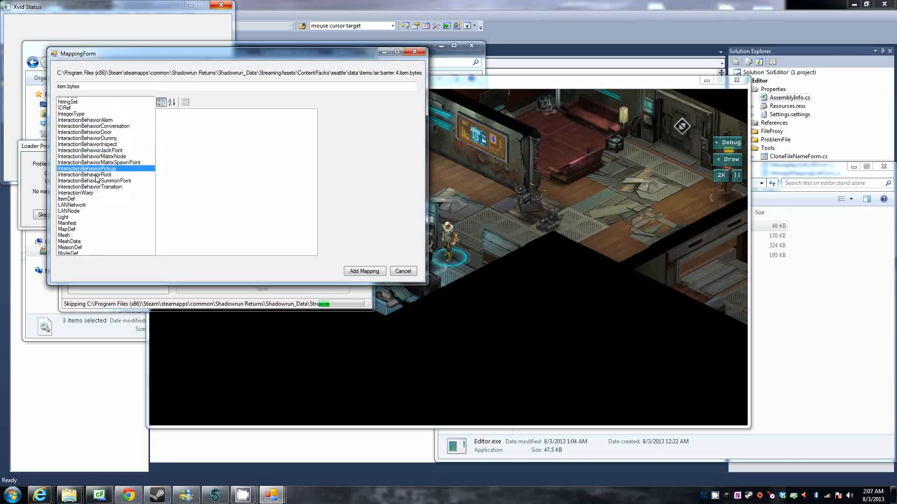
pyautogui.scroll(4, 97, 179)
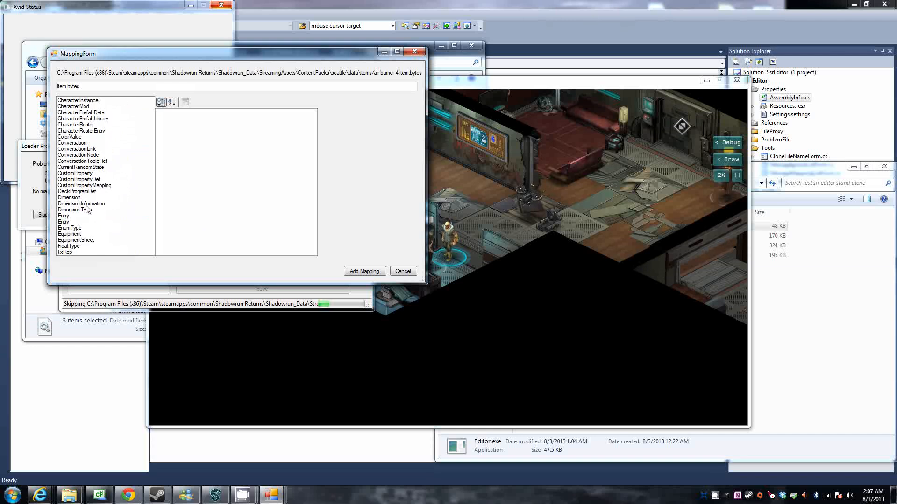
pyautogui.click(63, 217)
pyautogui.click(69, 223)
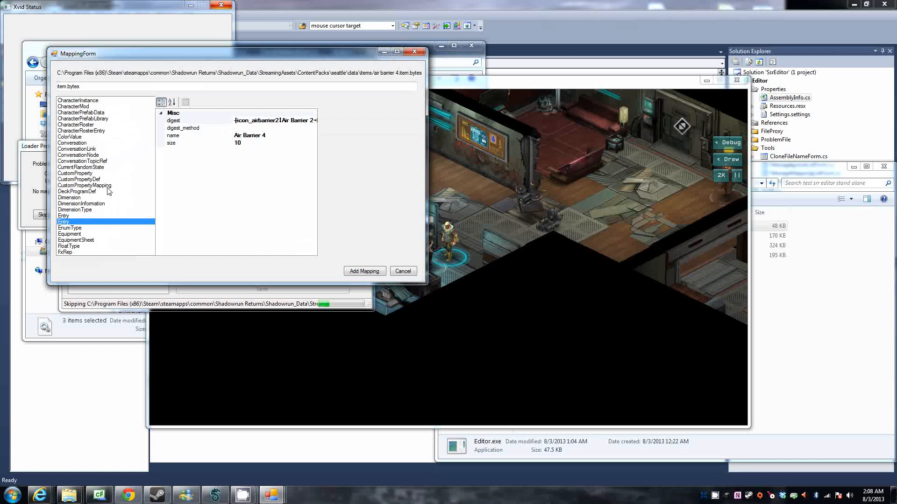
# Choose the ItemDef type for the item.bytes pattern, check its previewed properties, and add the mapping.
pyautogui.scroll(1, 108, 192)
pyautogui.scroll(-3, 108, 191)
pyautogui.scroll(-1, 109, 191)
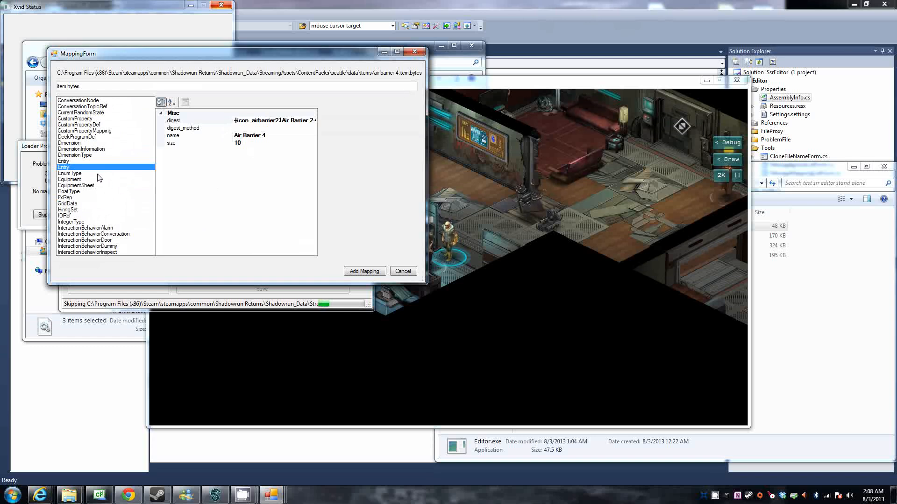
pyautogui.scroll(-4, 98, 177)
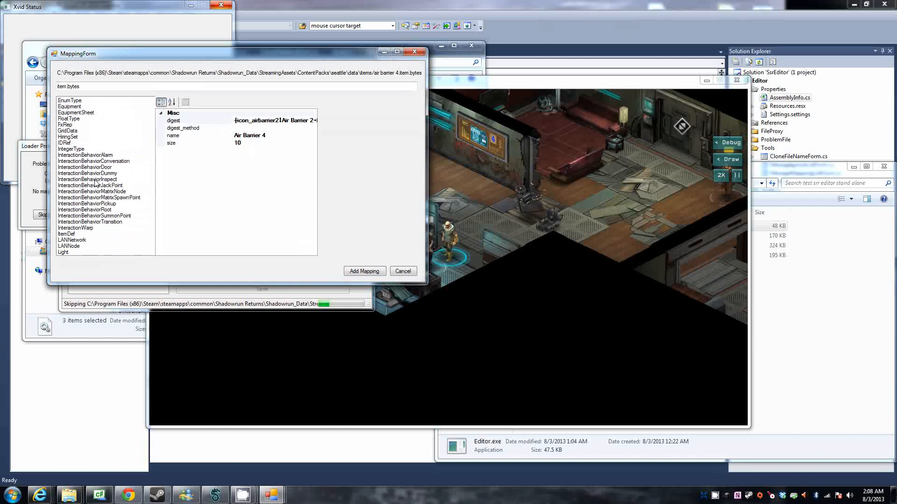
pyautogui.click(68, 234)
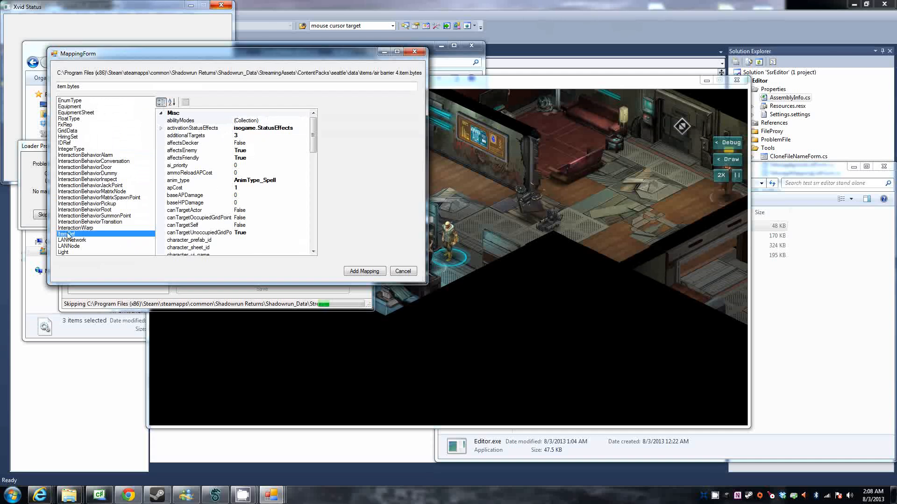
pyautogui.moveTo(312, 138); pyautogui.dragTo(318, 224)
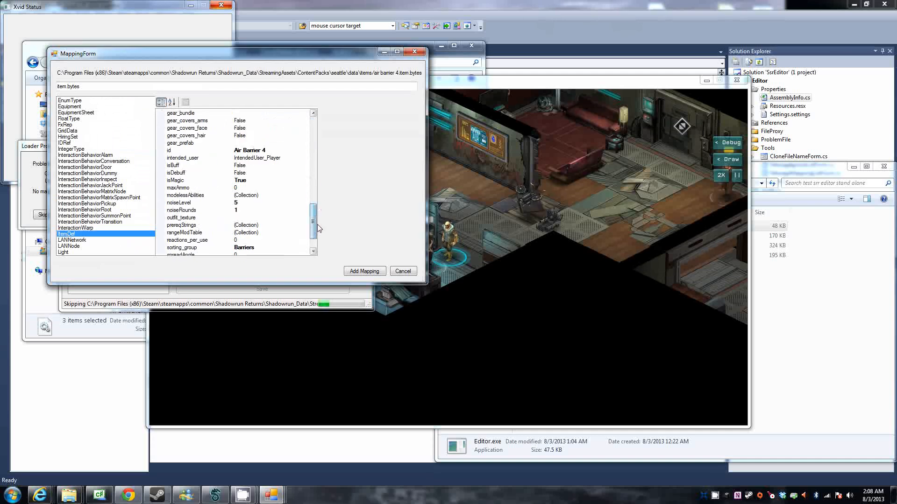
pyautogui.click(371, 271)
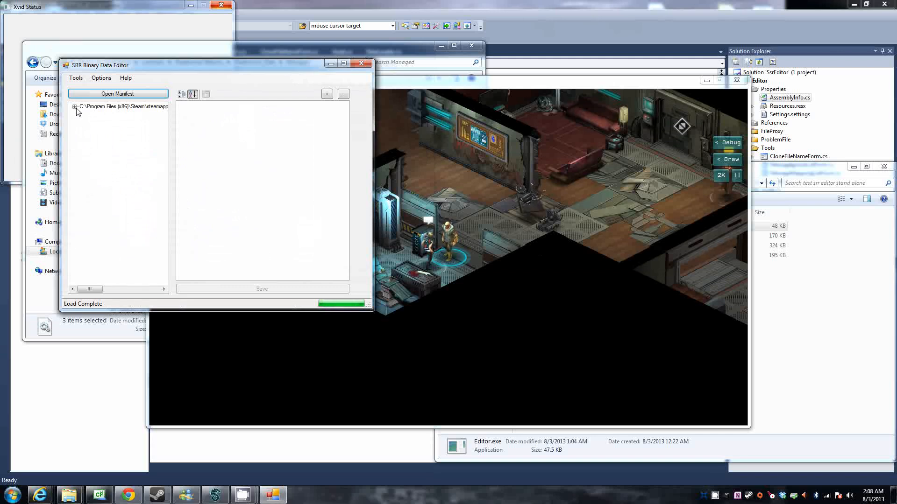
# Expand the loaded manifest and its ItemDef group, and look through the item files listed there.
pyautogui.click(117, 94)
pyautogui.doubleClick(178, 235)
pyautogui.doubleClick(79, 107)
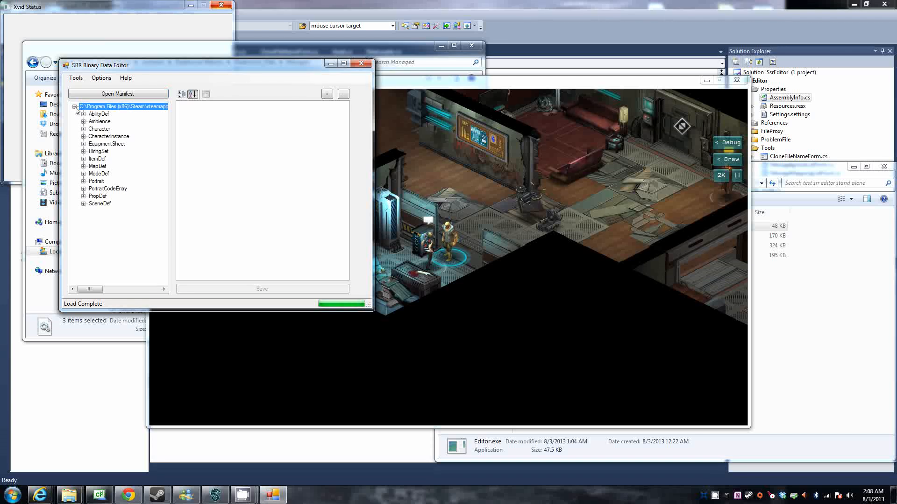
pyautogui.click(83, 159)
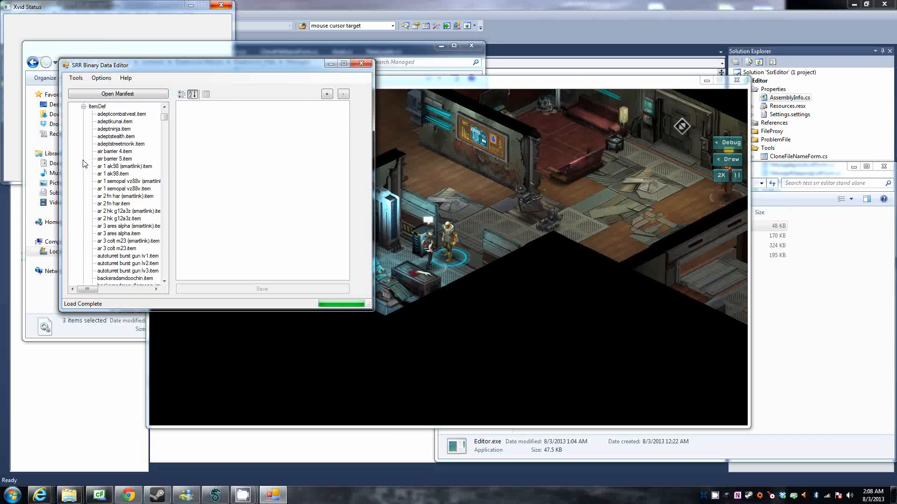
pyautogui.scroll(-9, 138, 183)
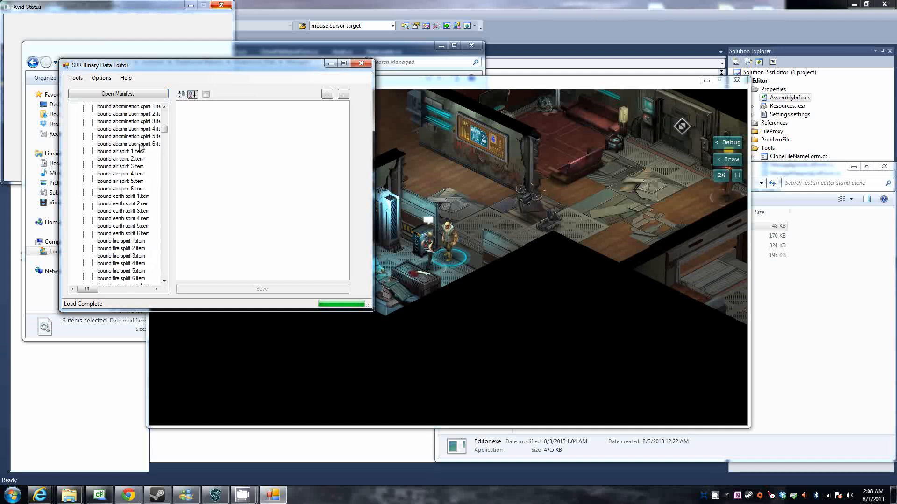
pyautogui.moveTo(165, 131)
pyautogui.mouseDown()
pyautogui.moveTo(166, 113)
pyautogui.moveTo(171, 152)
pyautogui.moveTo(171, 116)
pyautogui.mouseUp()
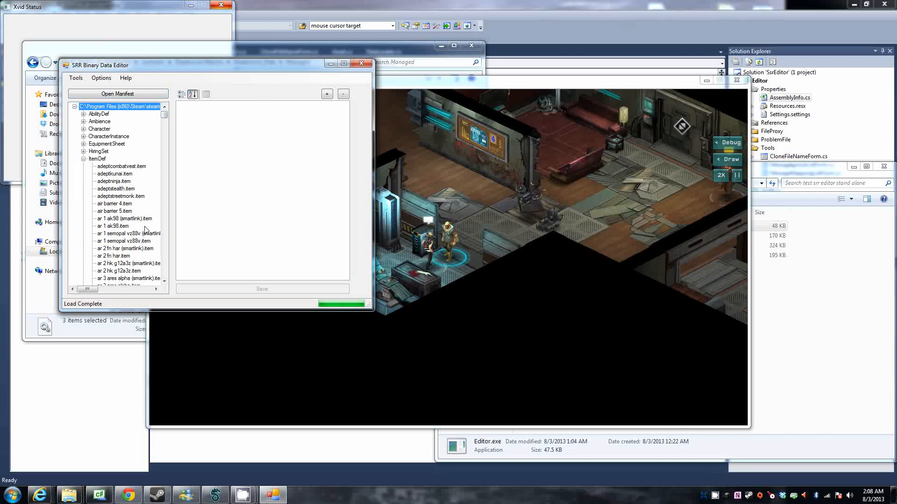
# Remove air barrier 3.item.bytes from the ignore list, widening the list to read the full path, and finish managing it.
pyautogui.click(76, 78)
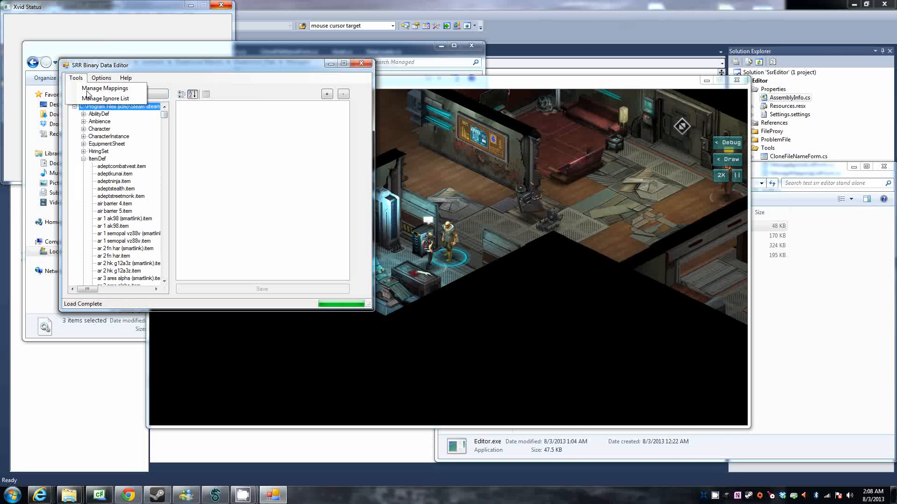
pyautogui.click(111, 101)
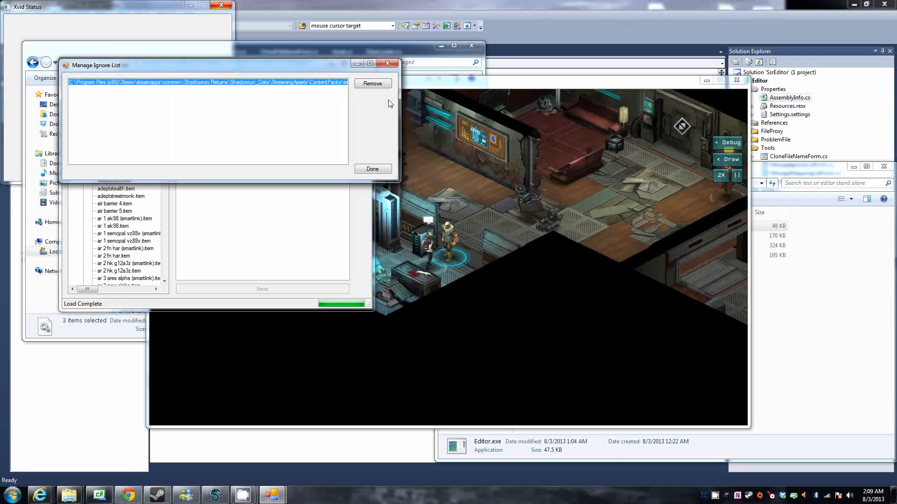
pyautogui.moveTo(400, 105); pyautogui.dragTo(567, 100)
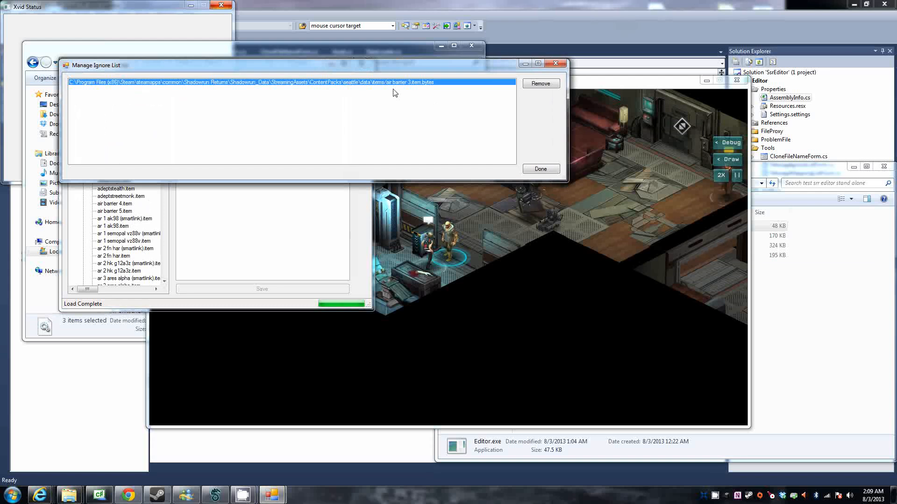
pyautogui.click(544, 88)
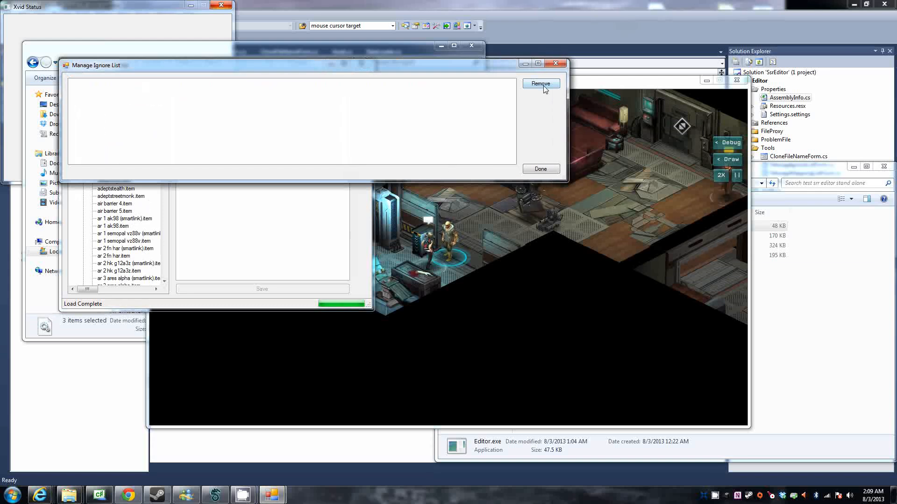
pyautogui.click(542, 169)
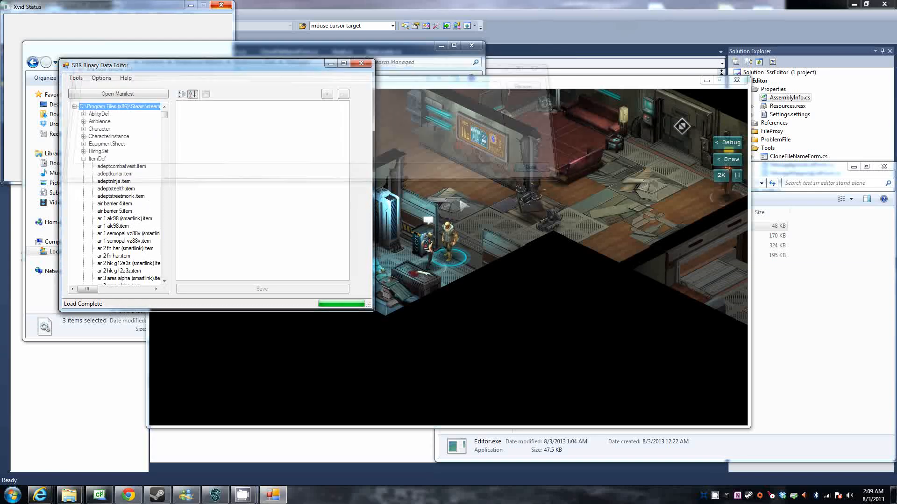
# Reload manifest.mf.bytes from the seattle data folder and open air barrier 3.item in the ItemDef group.
pyautogui.click(118, 94)
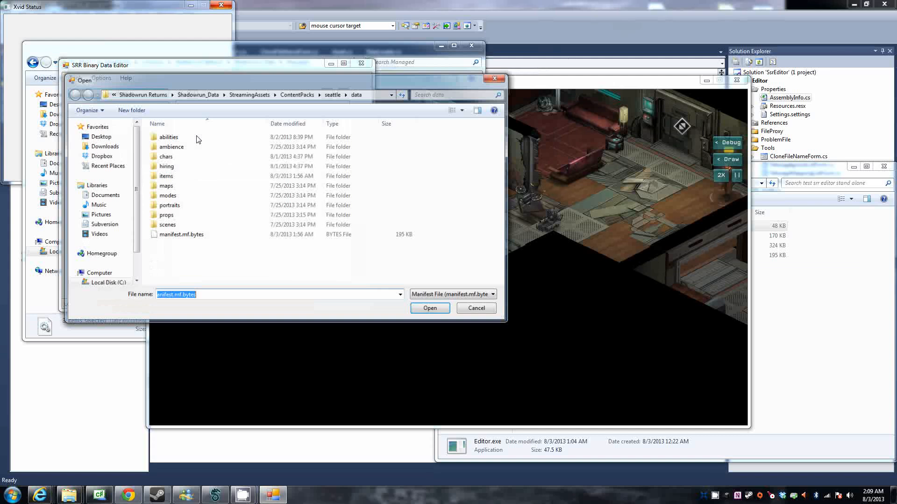
pyautogui.click(182, 235)
pyautogui.doubleClick(182, 236)
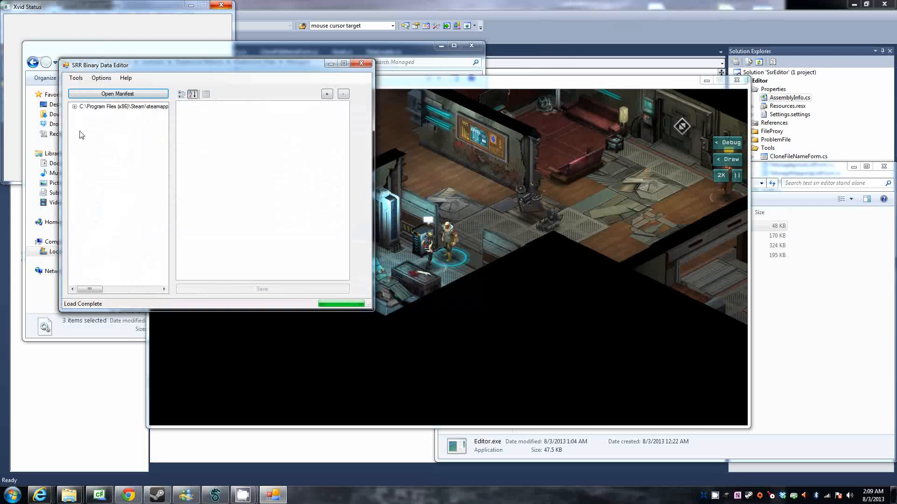
pyautogui.click(74, 108)
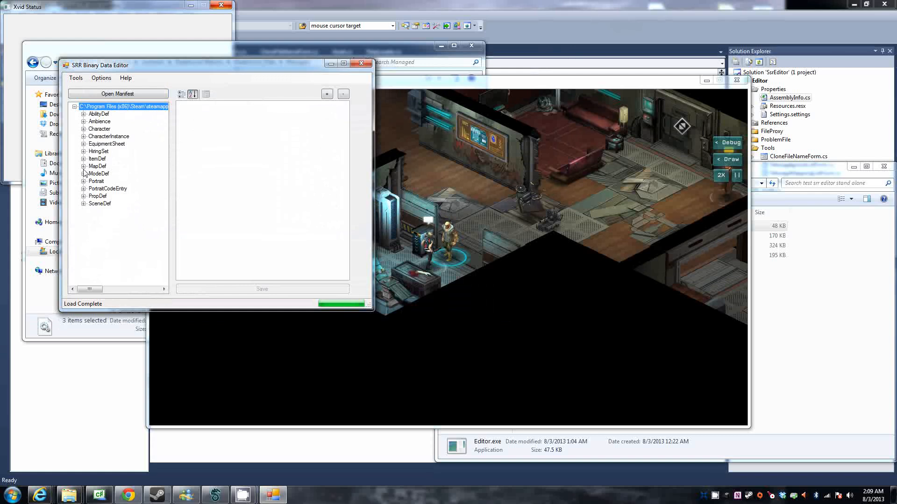
pyautogui.click(83, 159)
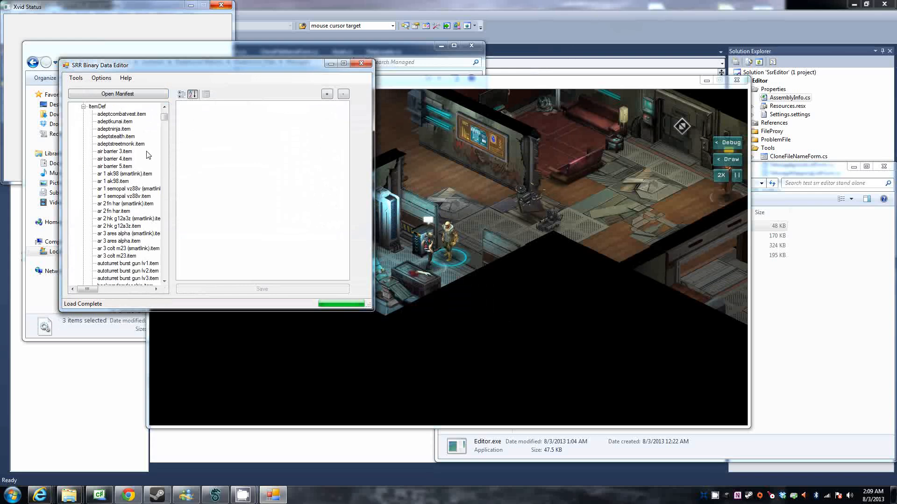
pyautogui.click(131, 152)
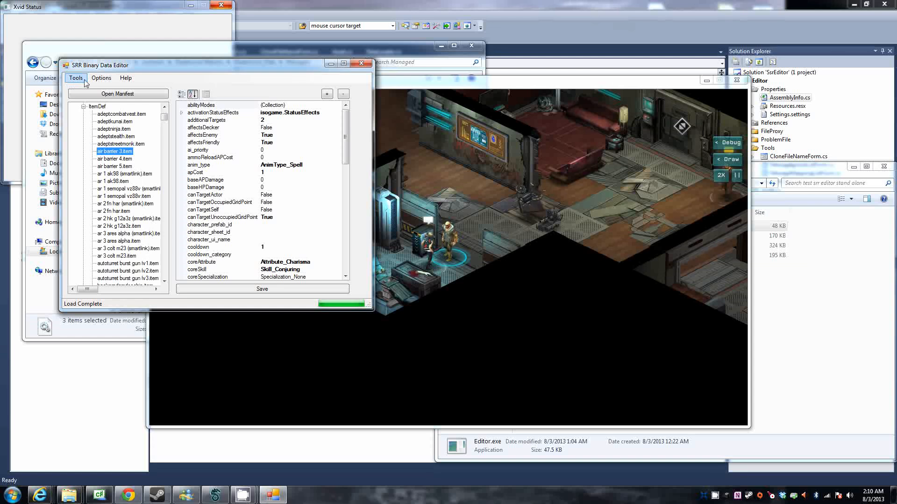
pyautogui.click(80, 81)
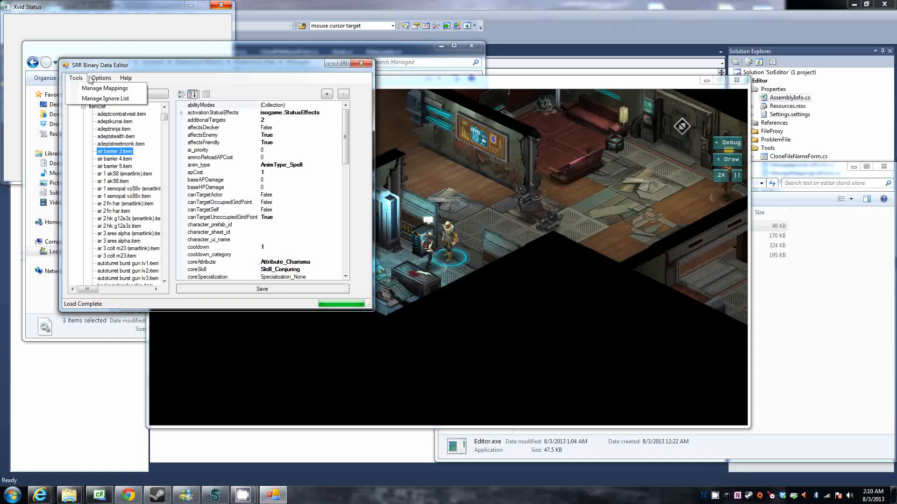